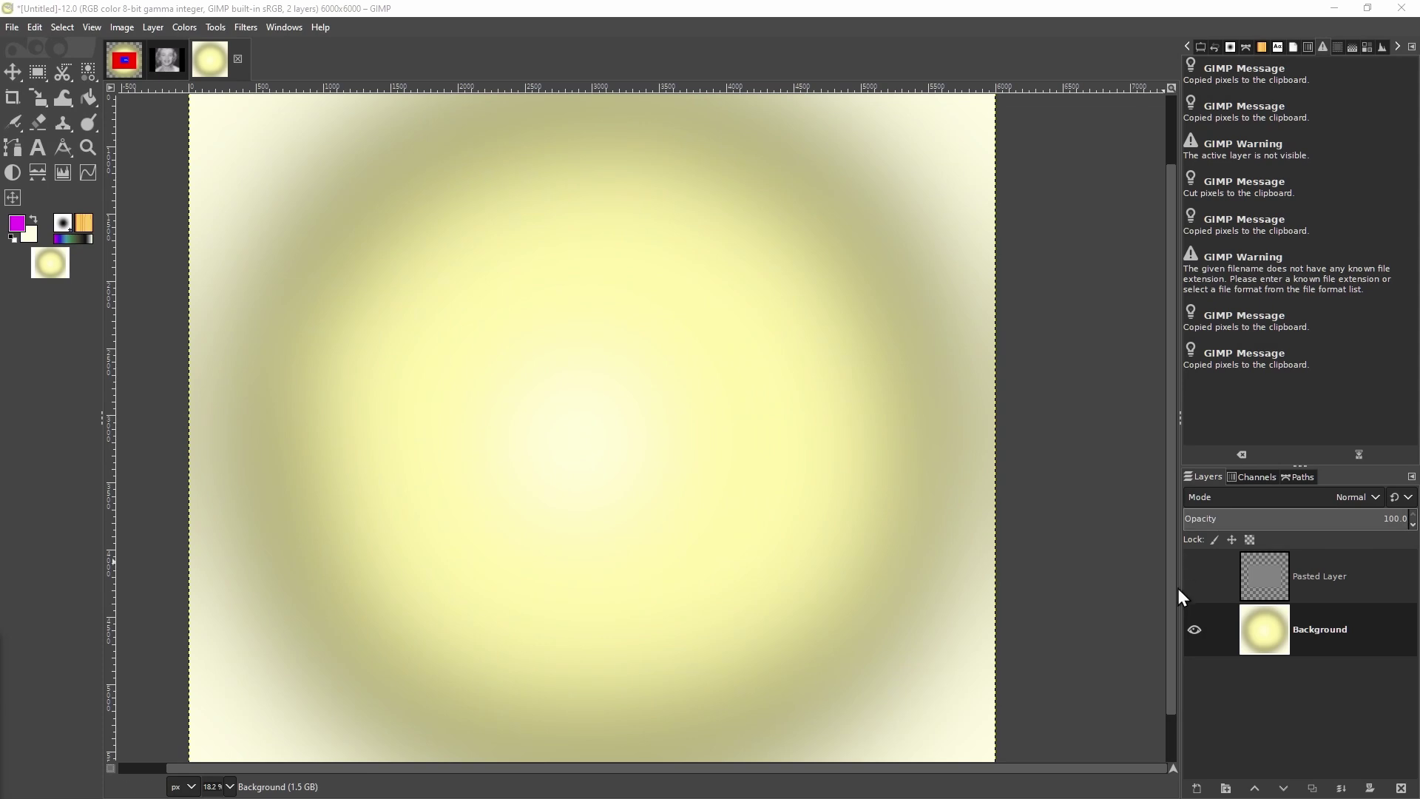
- Show and select the pasted grey rectangle layer, then draw a white text box over it
{"action": "left_click", "coordinate": [1194, 576]}
{"action": "left_click", "coordinate": [1263, 575]}
{"action": "left_click", "coordinate": [37, 147]}
{"action": "left_click_drag", "start_coordinate": [369, 266], "coordinate": [811, 500]}
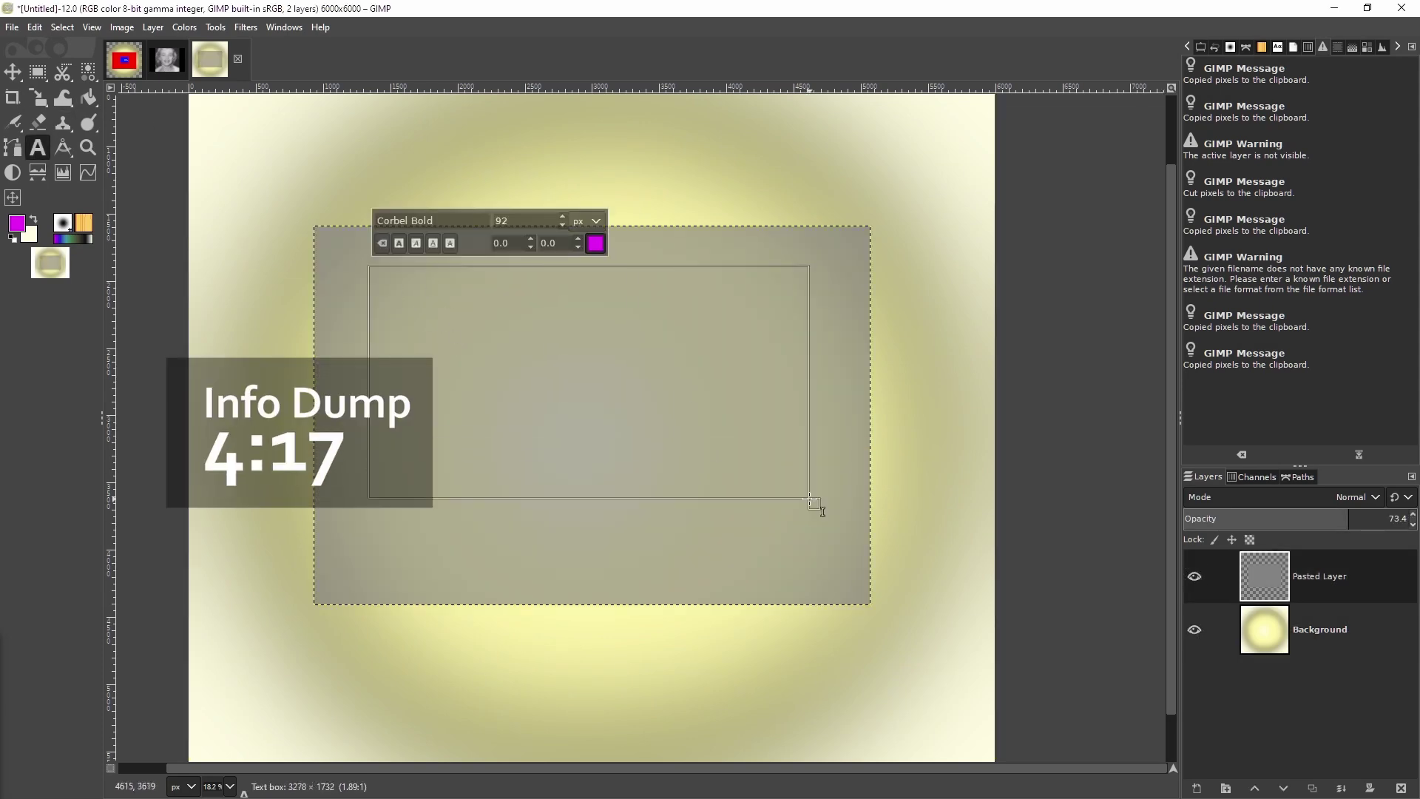
{"action": "left_click", "coordinate": [595, 244]}
{"action": "left_click_drag", "start_coordinate": [510, 281], "coordinate": [452, 166]}
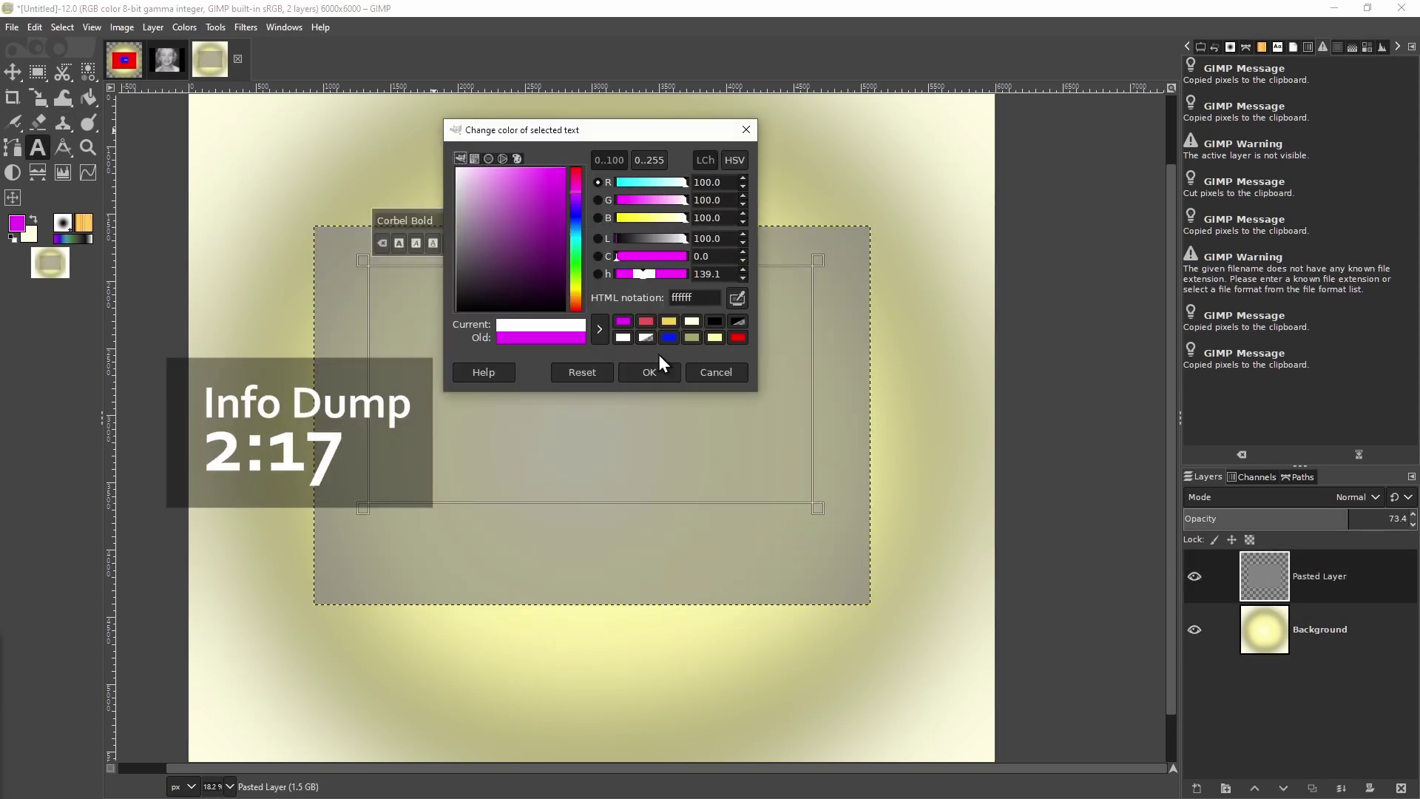
{"action": "left_click", "coordinate": [660, 366]}
- Set the label's font size to 500 px
{"action": "type", "text": "50"}
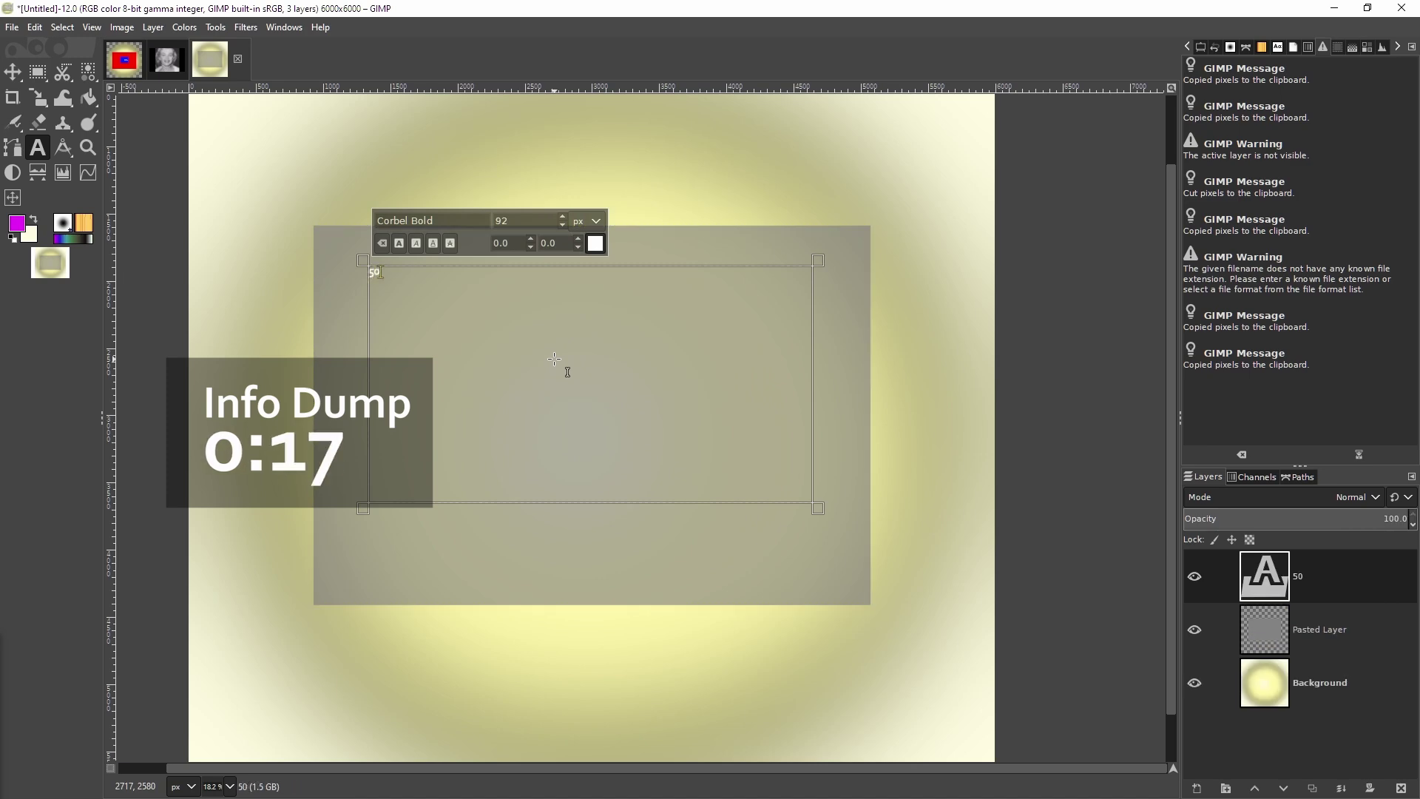
{"action": "triple_click", "coordinate": [510, 220]}
{"action": "type", "text": "500"}
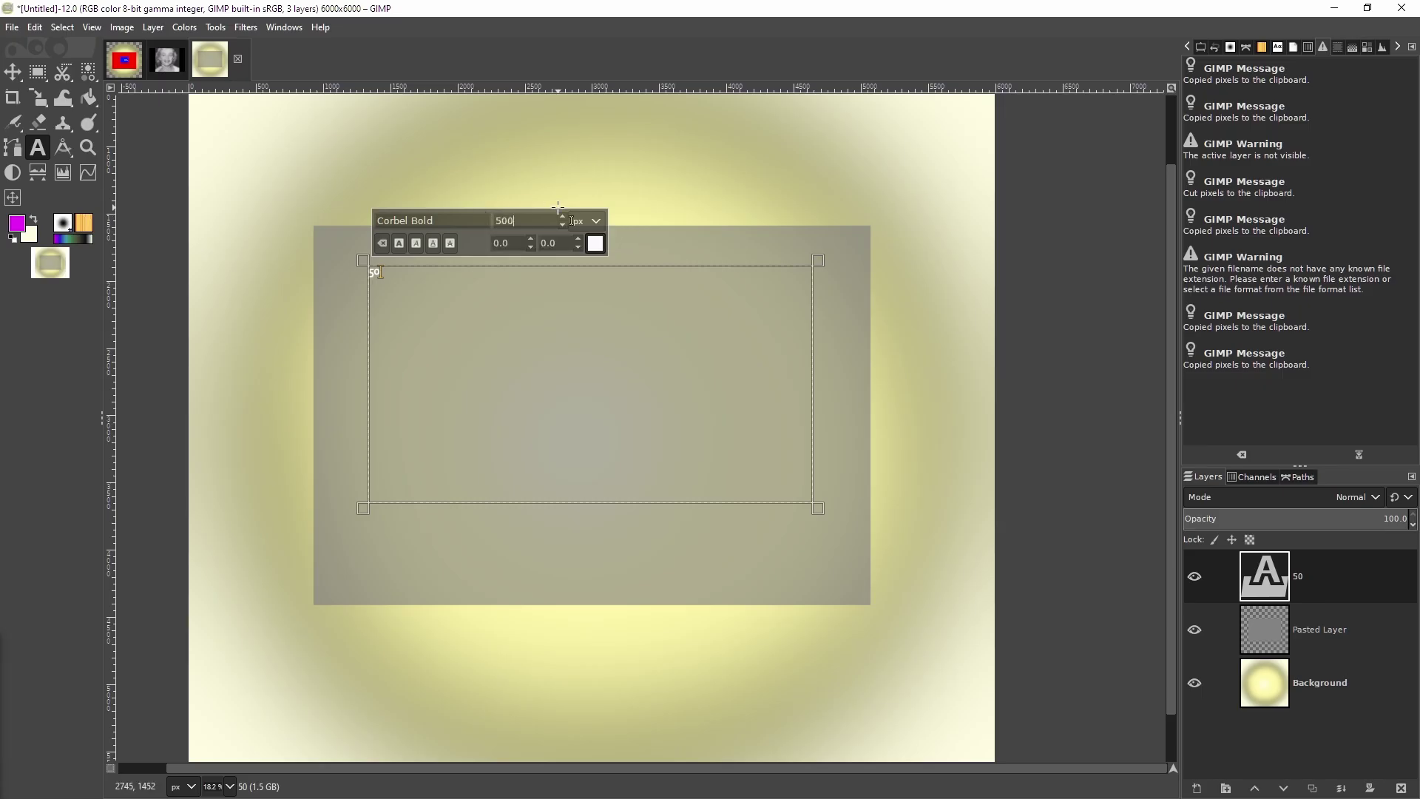
{"action": "double_click", "coordinate": [374, 272]}
{"action": "type", "text": "0"}
{"action": "key", "text": "ctrl+a"}
- Type the three lines '100 photons', 'noise = 10' and 'SNR = 10'
{"action": "type", "text": "100"}
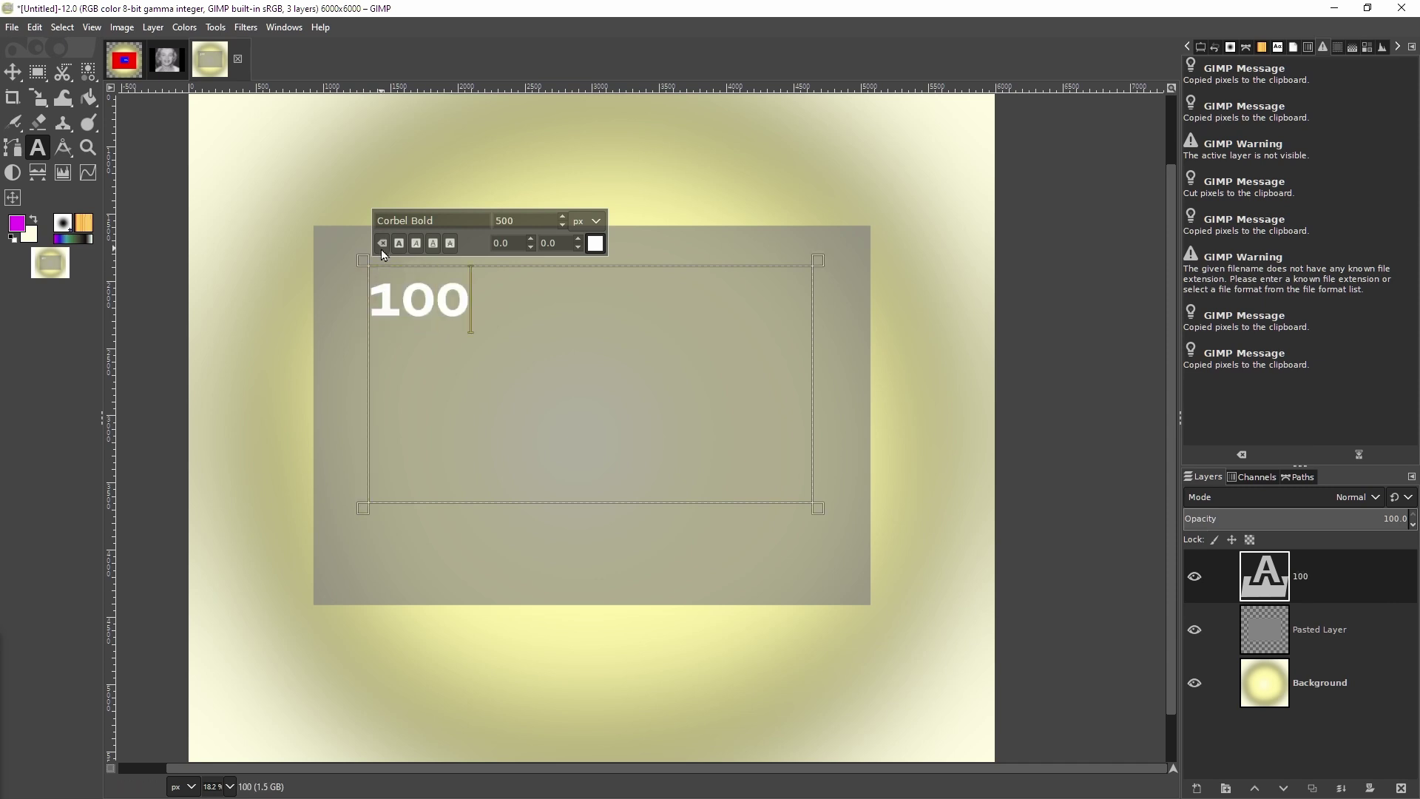
{"action": "type", "text": " photons"}
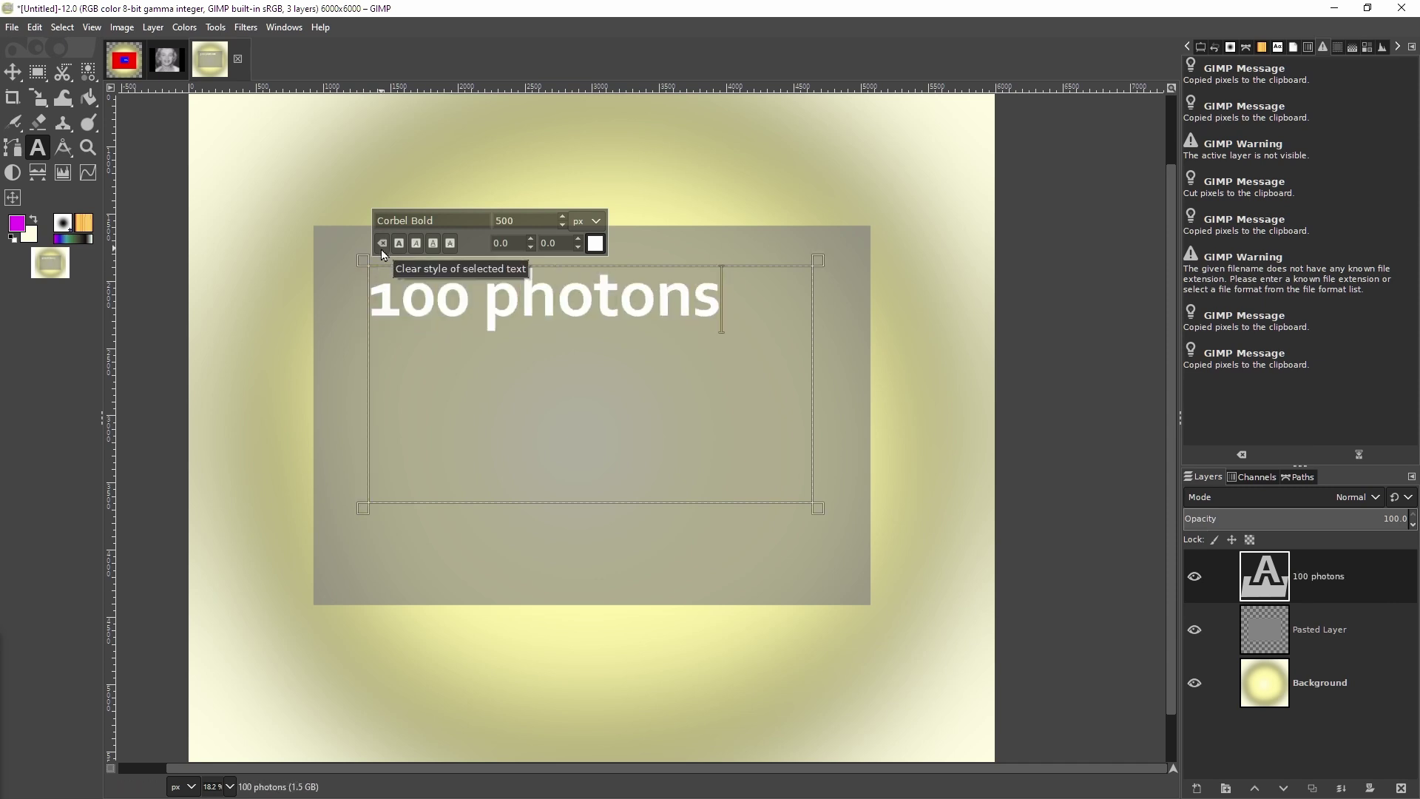
{"action": "key", "text": "Return"}
{"action": "type", "text": "noise"}
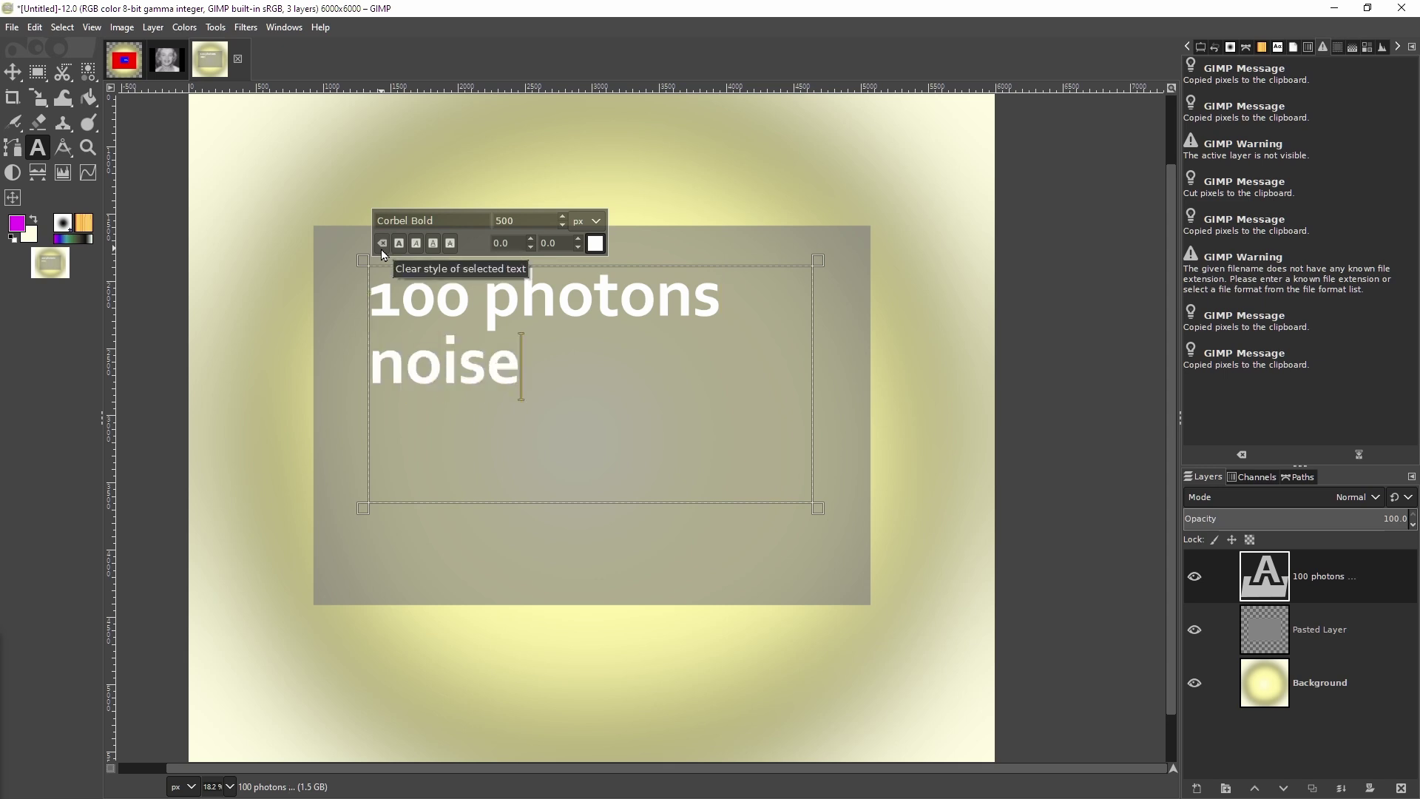
{"action": "type", "text": " = 10"}
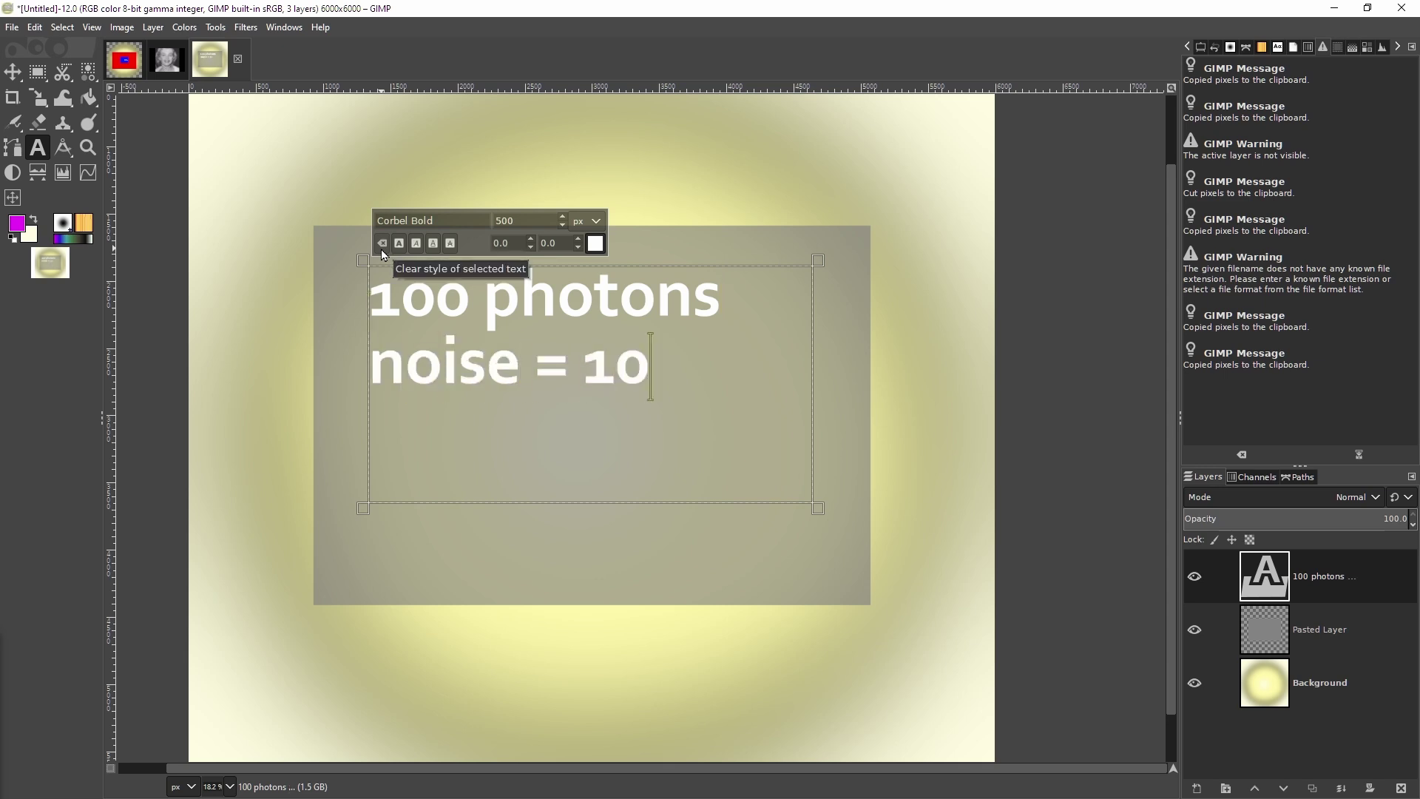
{"action": "key", "text": "Return"}
{"action": "type", "text": "SNR = 1"}
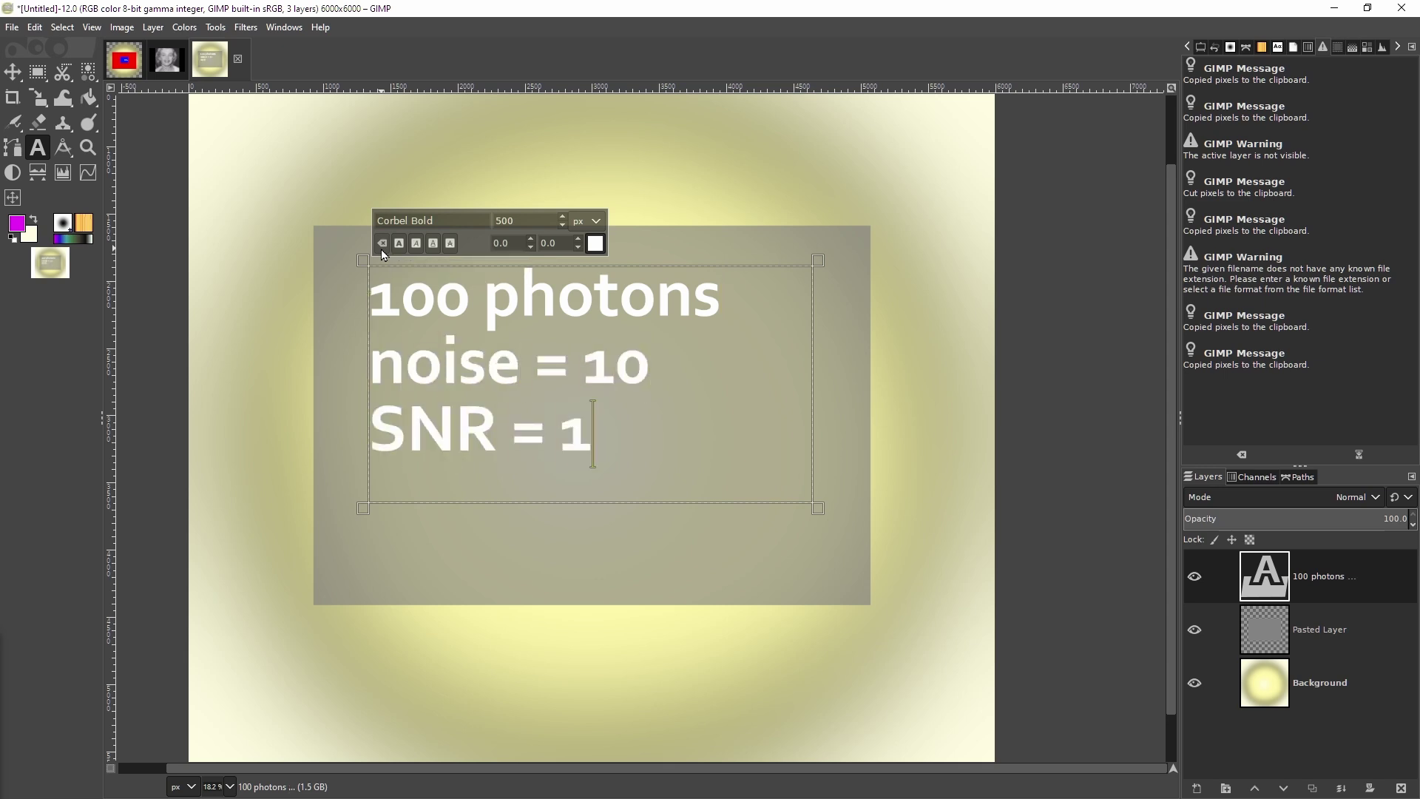
{"action": "type", "text": "0"}
{"action": "key", "text": "ctrl+a"}
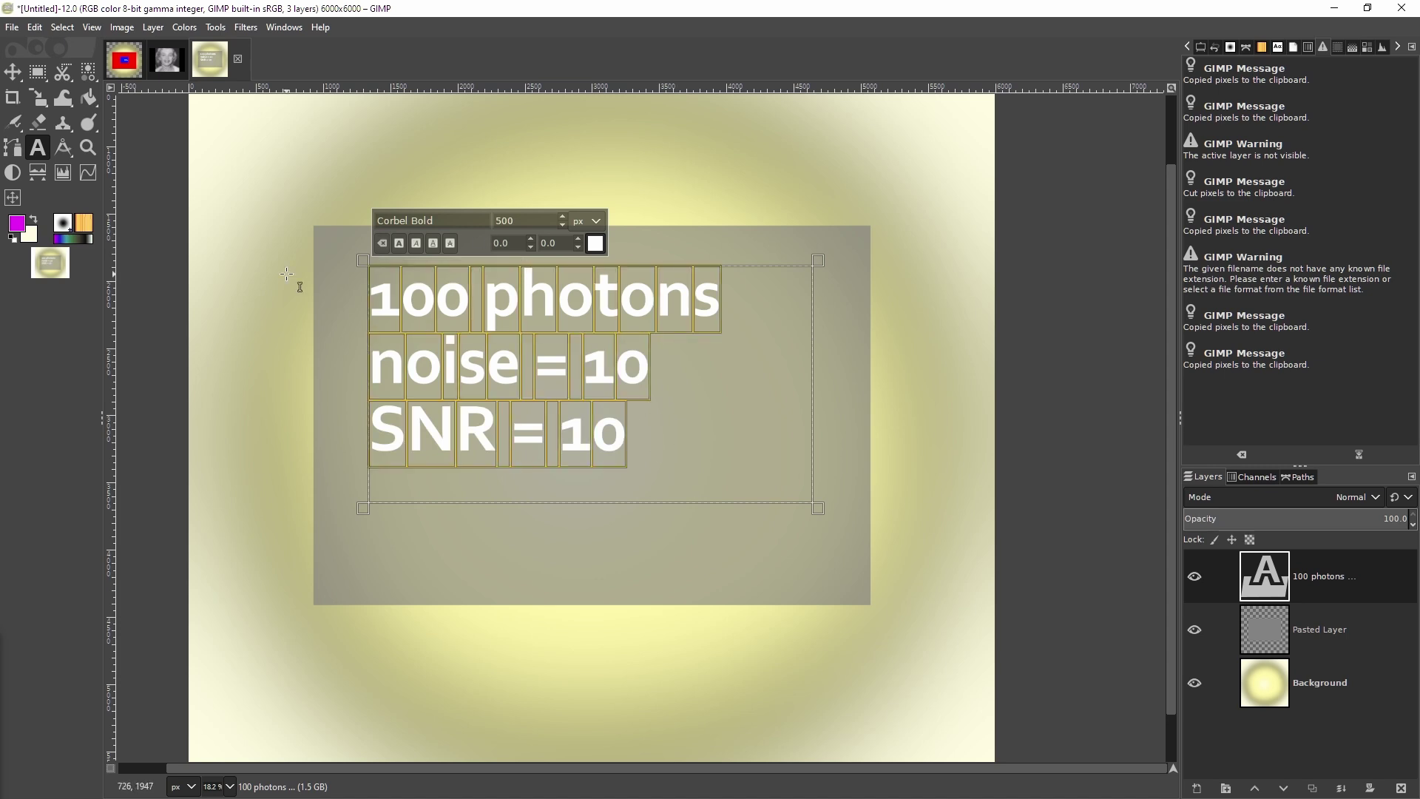
- Delete the 100 photons text layer and paint a vertical magenta line across the grey rectangle
{"action": "left_click", "coordinate": [1402, 789]}
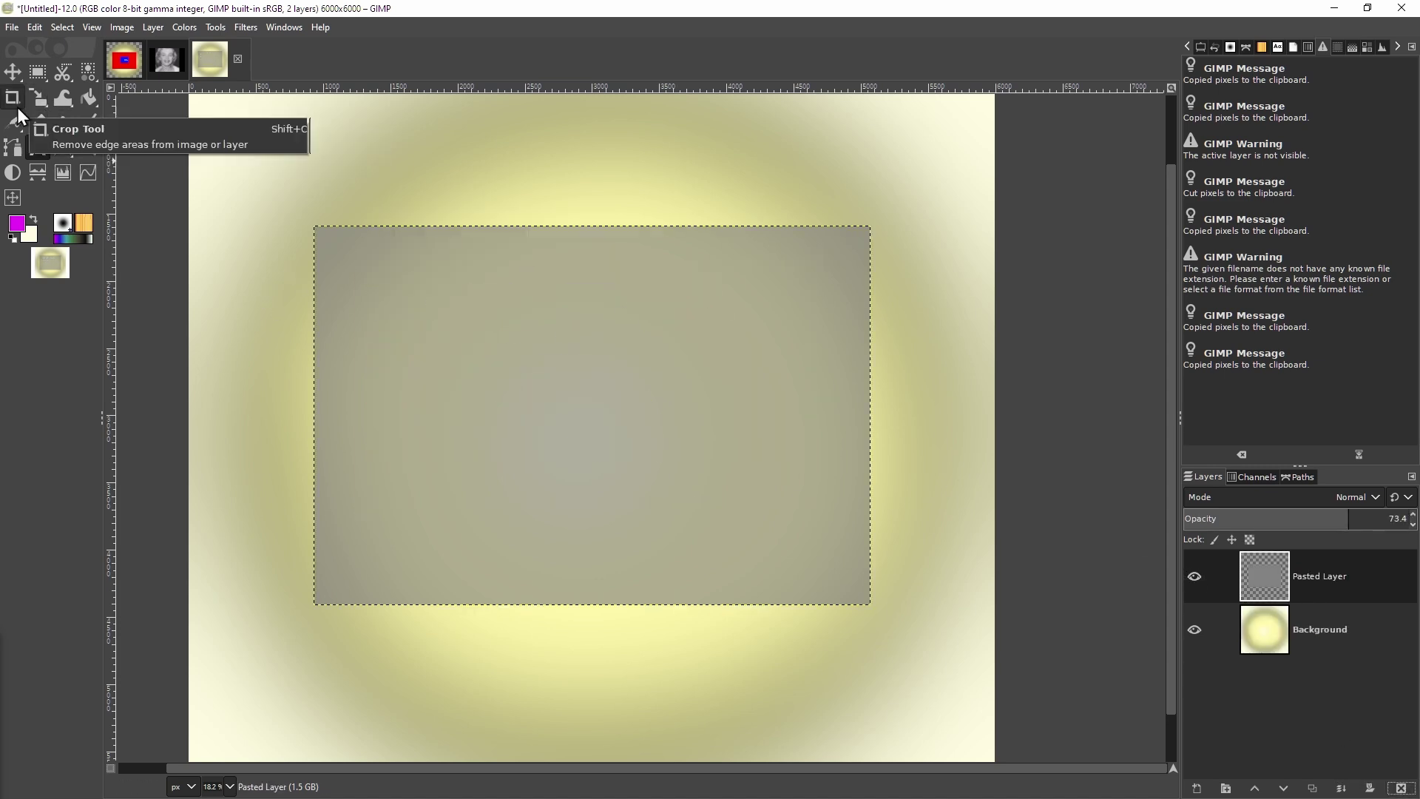
{"action": "left_click_drag", "start_coordinate": [13, 122], "coordinate": [53, 127]}
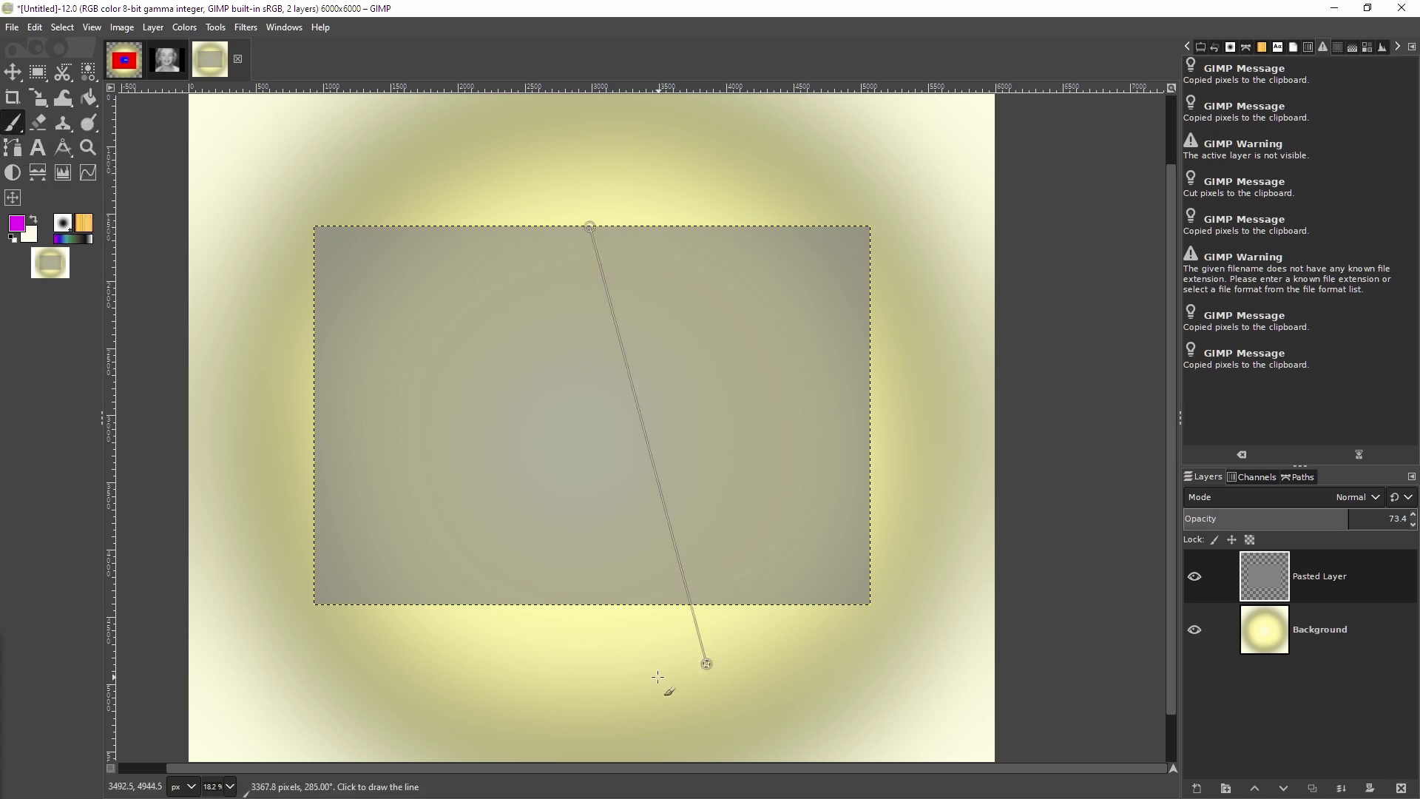
{"action": "left_click", "coordinate": [620, 608], "text": "ctrl+shift"}
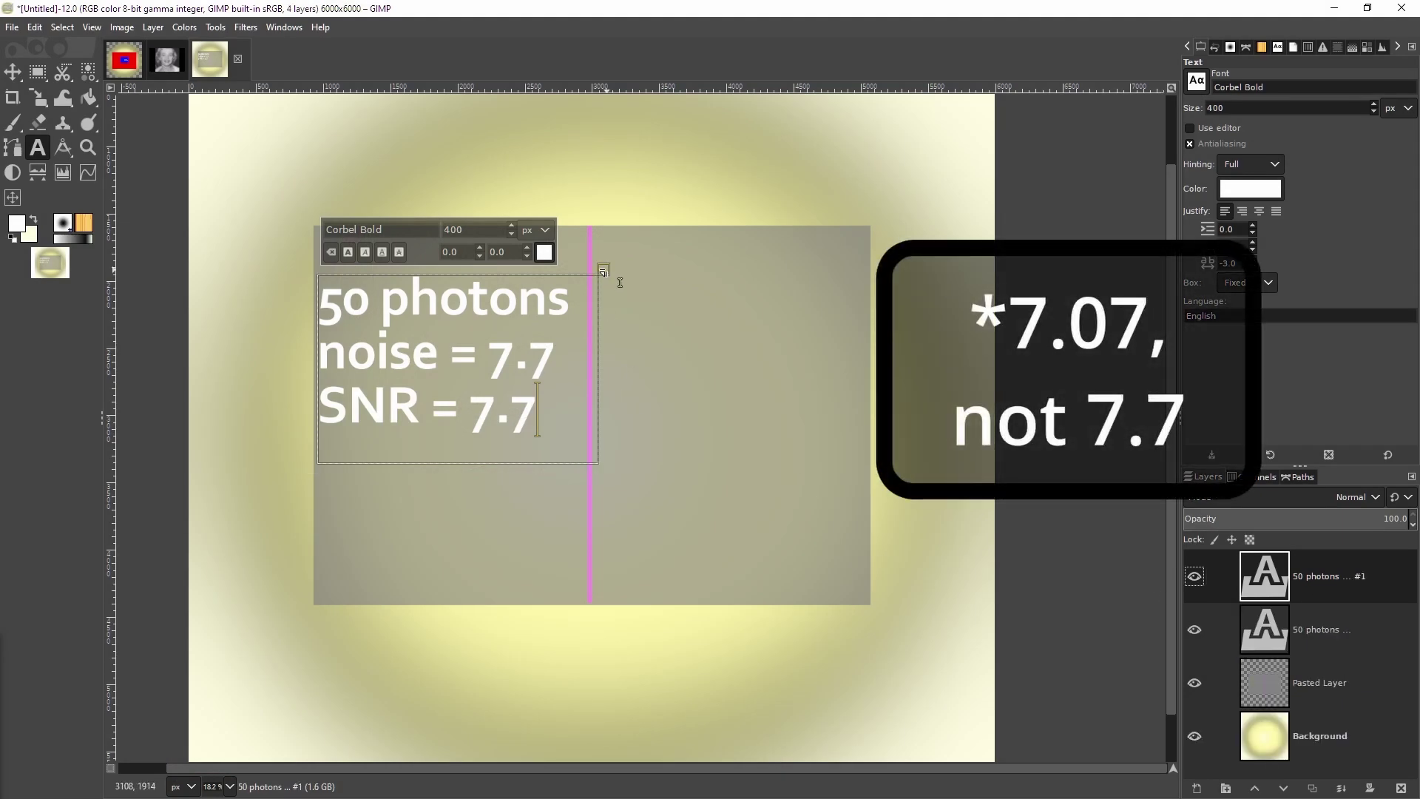
- Draw a text box on the right half, then undo both 50 photons labels
{"action": "left_click_drag", "start_coordinate": [862, 462], "coordinate": [681, 288]}
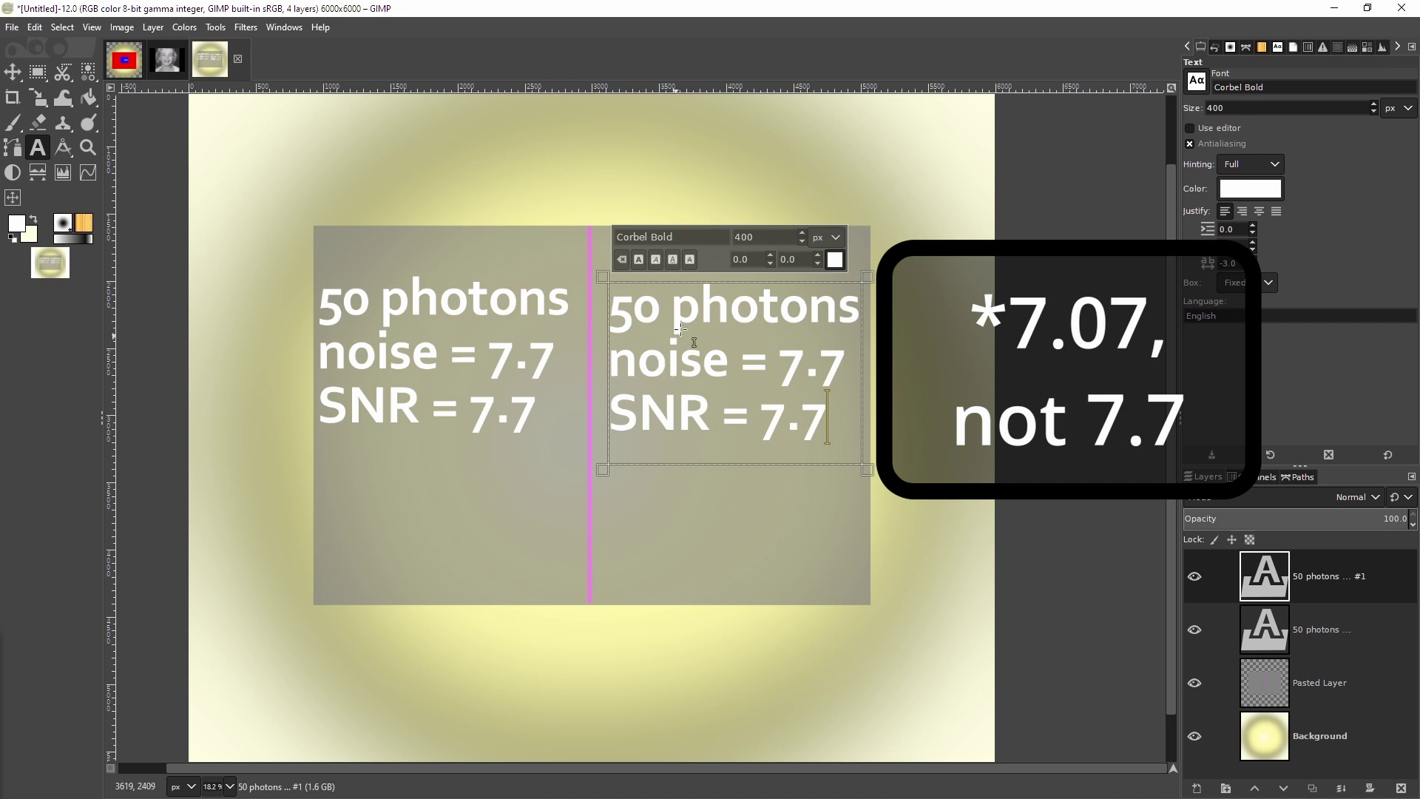
{"action": "key", "text": "ctrl+z"}
{"action": "key", "text": "ctrl+z"}
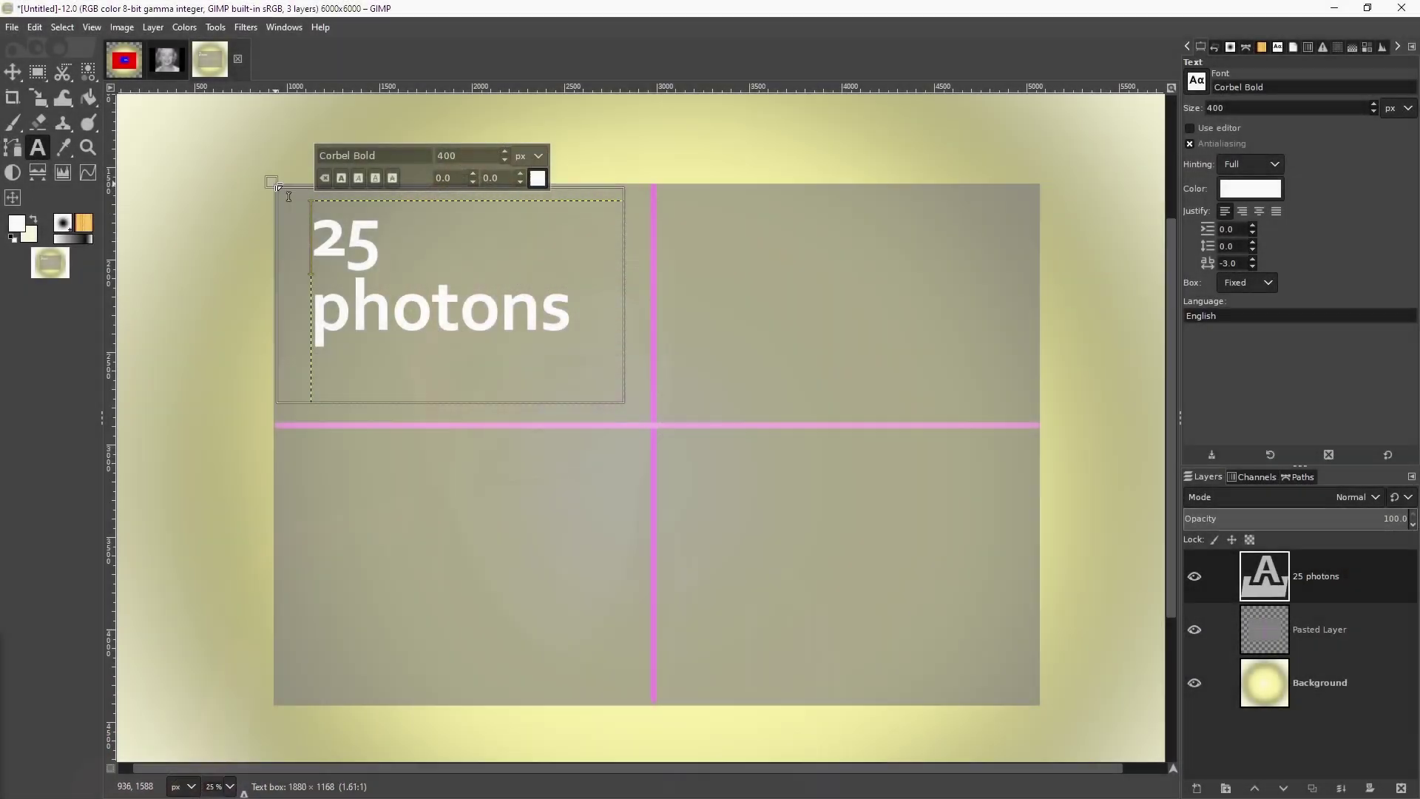
- Finish the label with the lines 'noise = 5' and 'SNR = 5' under '25 photons'
{"action": "left_click_drag", "start_coordinate": [278, 186], "coordinate": [275, 186]}
{"action": "type", "text": "noise"}
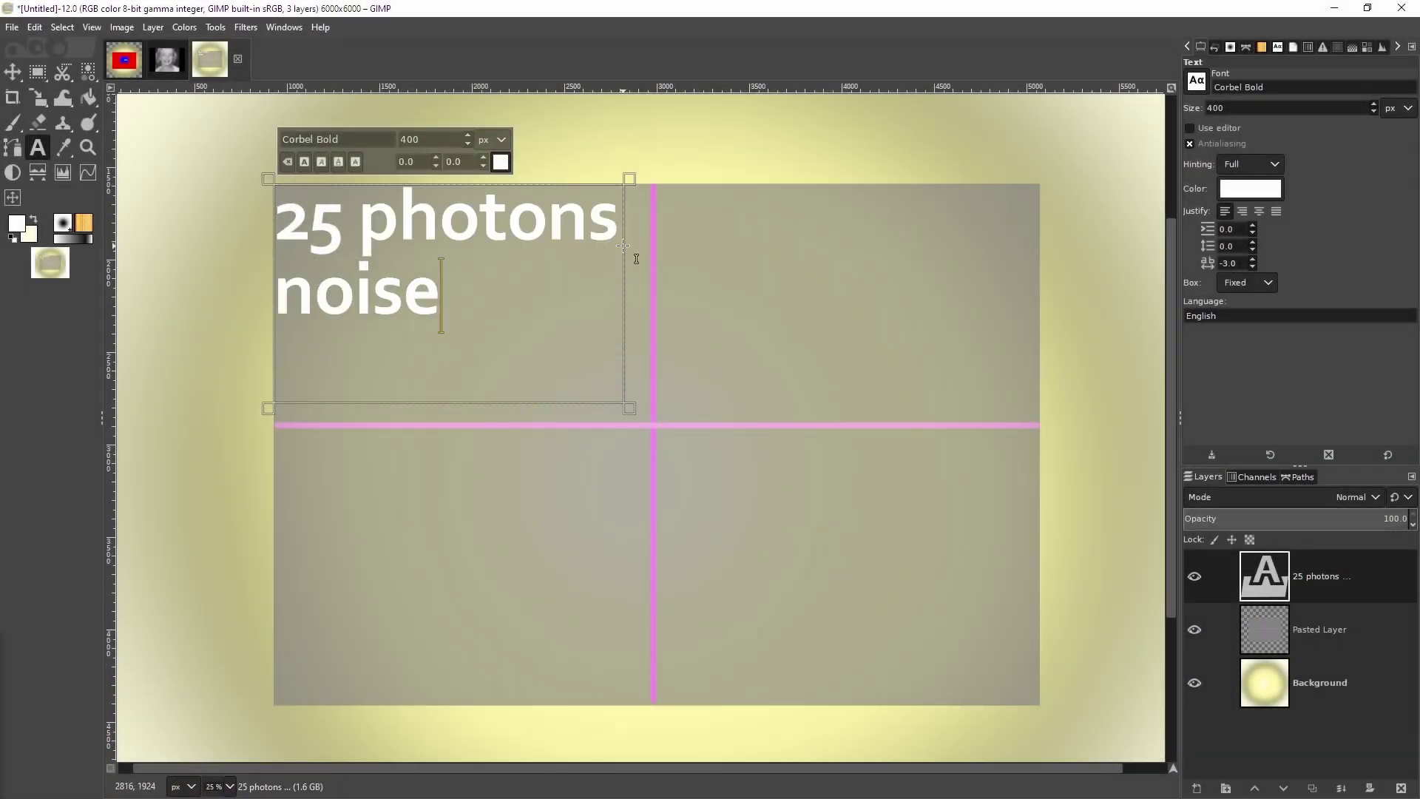
{"action": "type", "text": " = 5"}
{"action": "key", "text": "Return"}
{"action": "type", "text": "SNR = "}
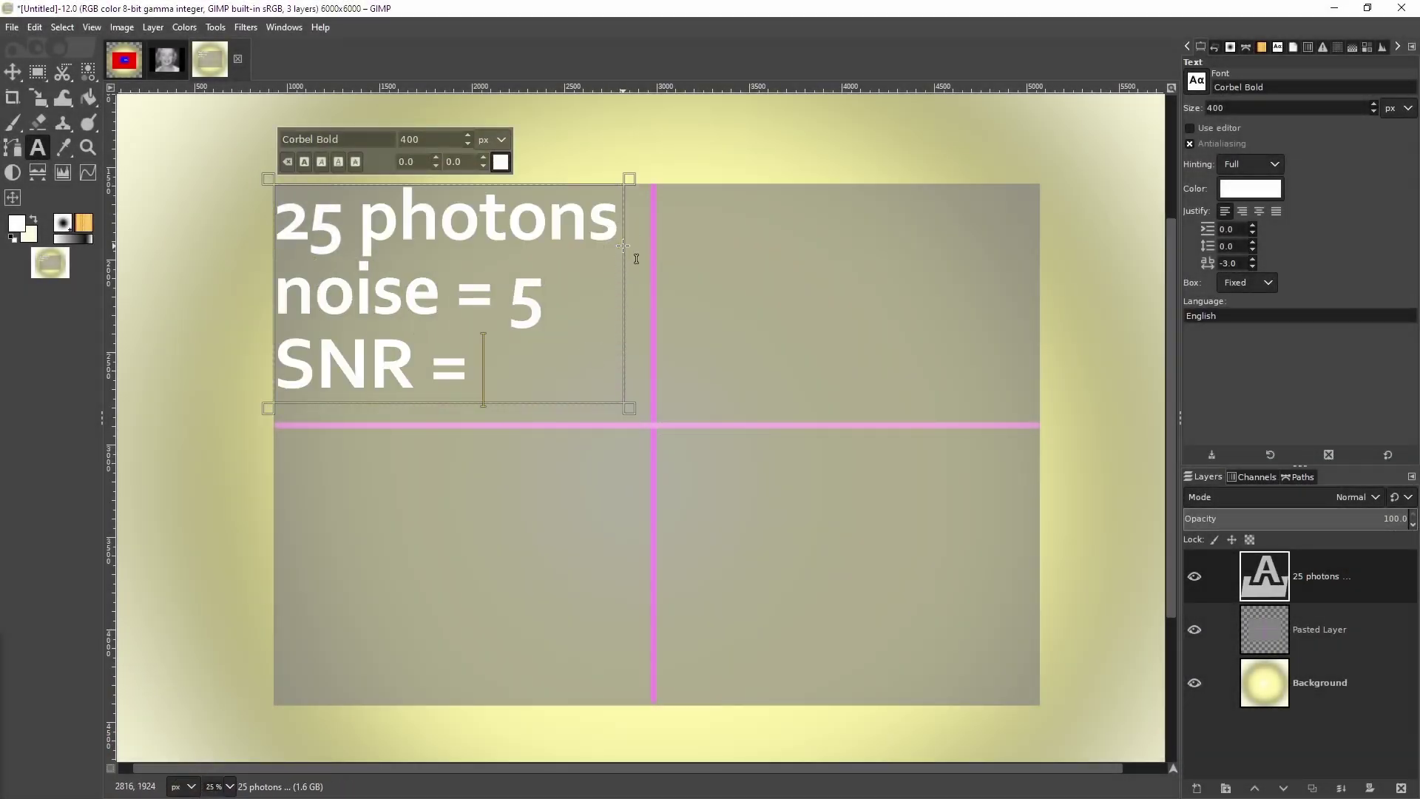
{"action": "type", "text": "5"}
- Duplicate the SNR label layer, resize the copy's text box, and select the second copy
{"action": "key", "text": "ctrl+shift+d"}
{"action": "key", "text": "ctrl+shift+d"}
{"action": "key", "text": "ctrl+shift+d"}
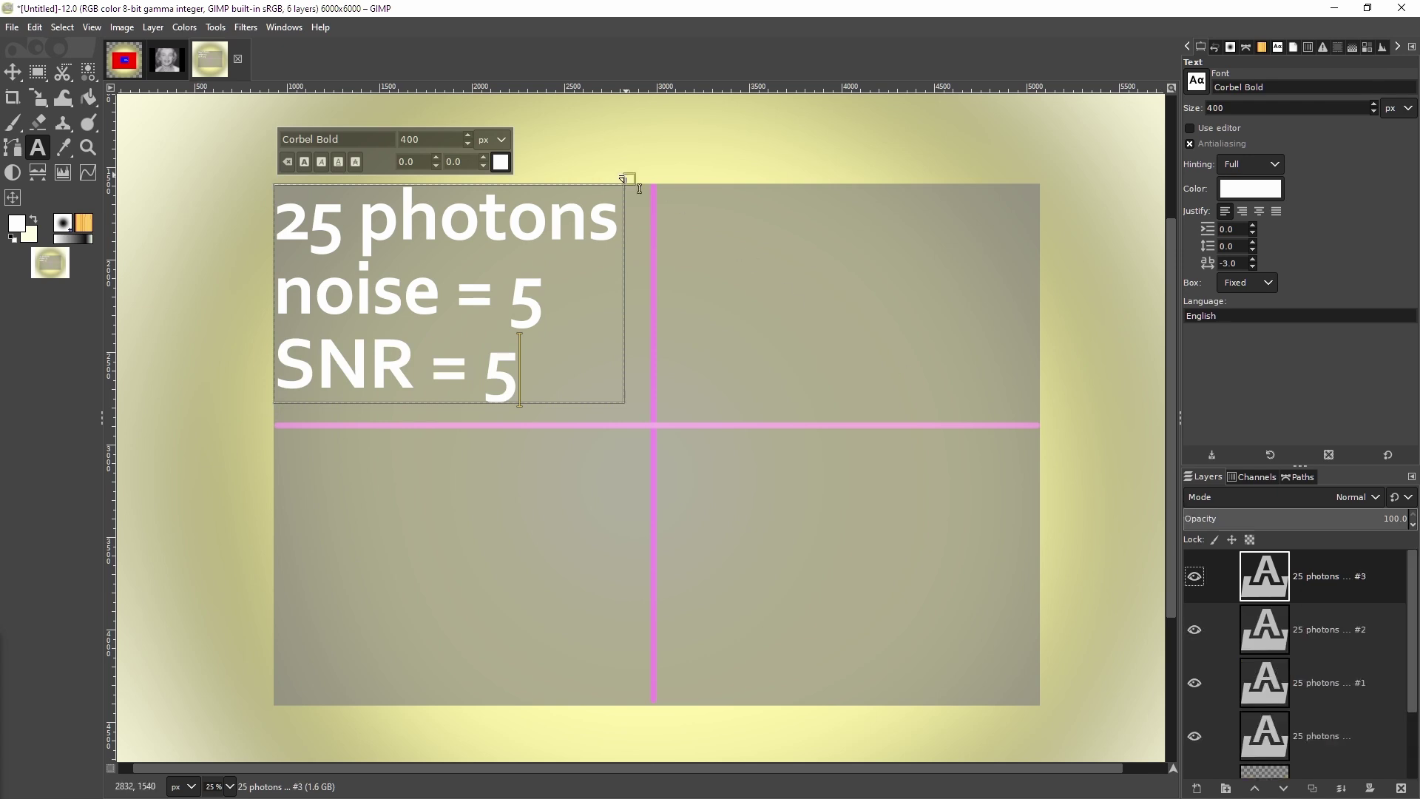
{"action": "left_click_drag", "start_coordinate": [639, 189], "coordinate": [1034, 183]}
{"action": "left_click_drag", "start_coordinate": [275, 187], "coordinate": [676, 194]}
{"action": "left_click", "coordinate": [1316, 629]}
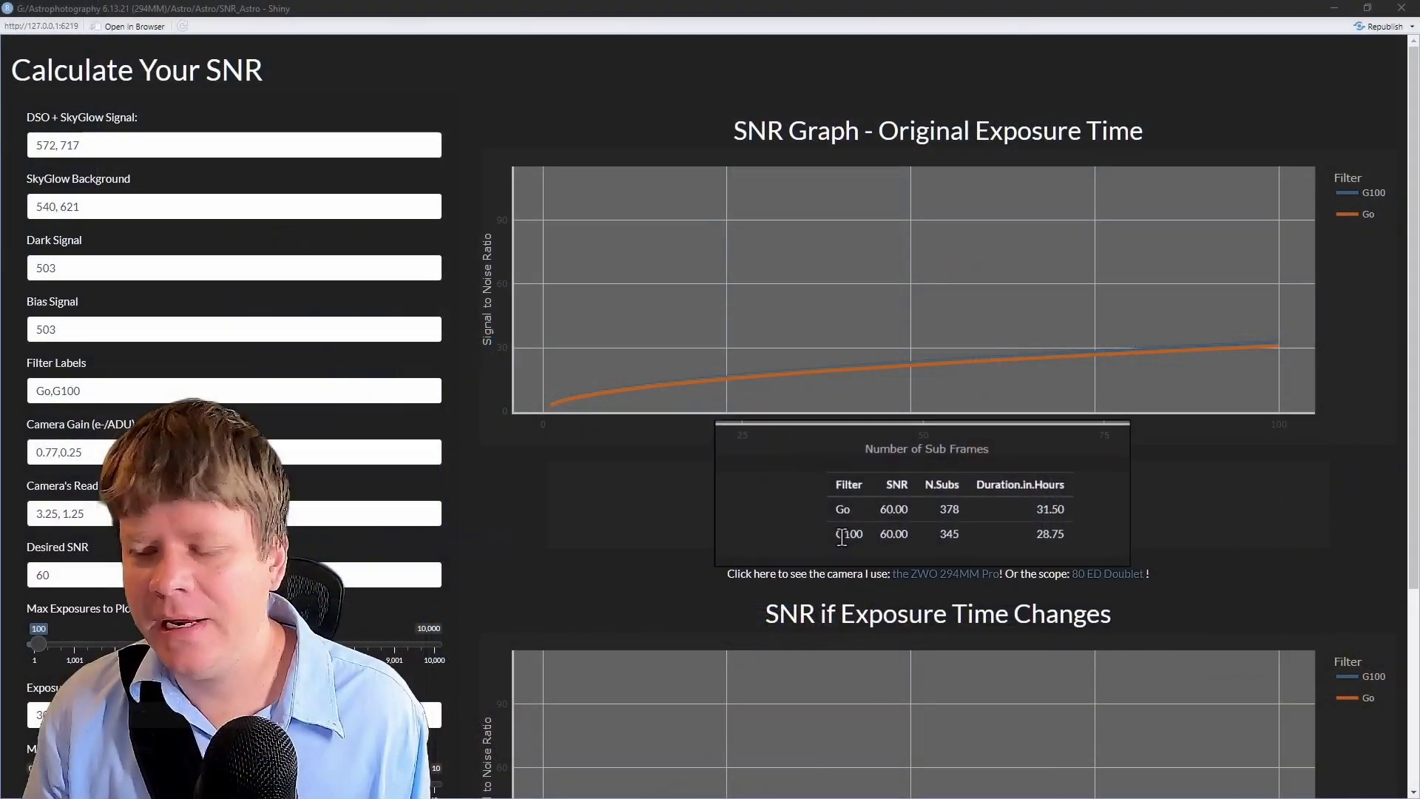
{"action": "left_click_drag", "start_coordinate": [843, 548], "coordinate": [1110, 536]}
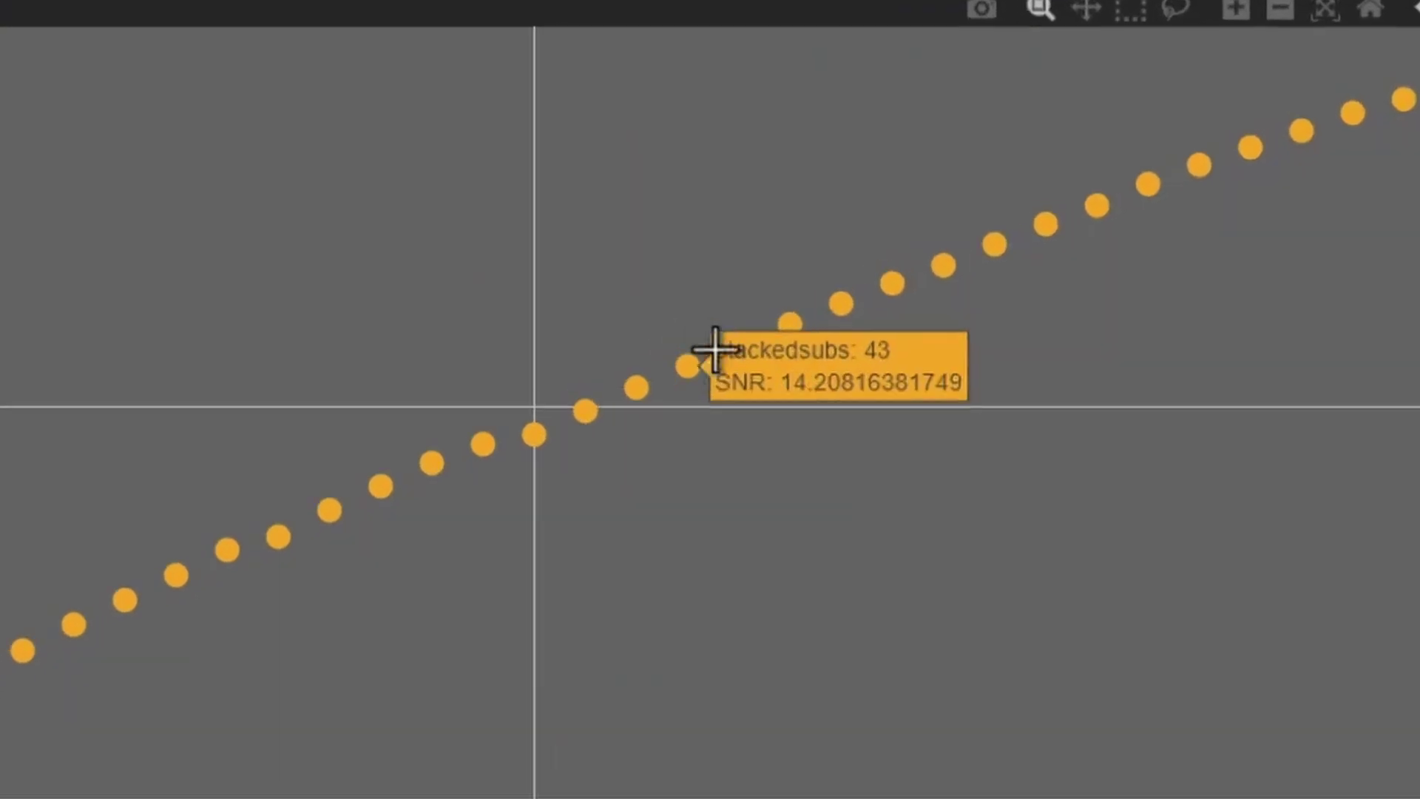
{"action": "mouse_move", "coordinate": [982, 275]}
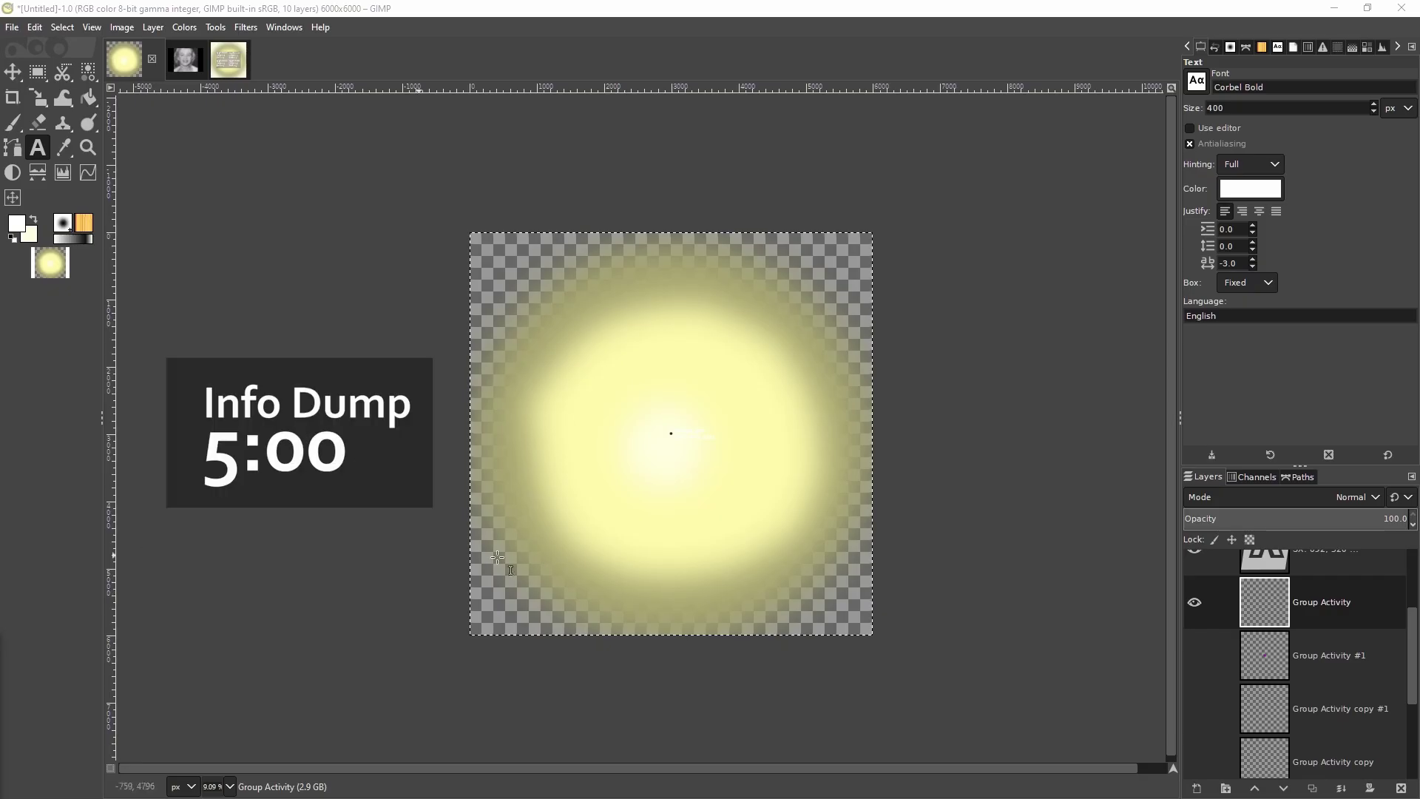
- Turn on the red and blue sensor rectangle layers over the yellow image circle
{"action": "scroll", "coordinate": [1343, 727], "scroll_direction": "down", "scroll_amount": 2}
{"action": "scroll", "coordinate": [1343, 727], "scroll_direction": "down", "scroll_amount": 2}
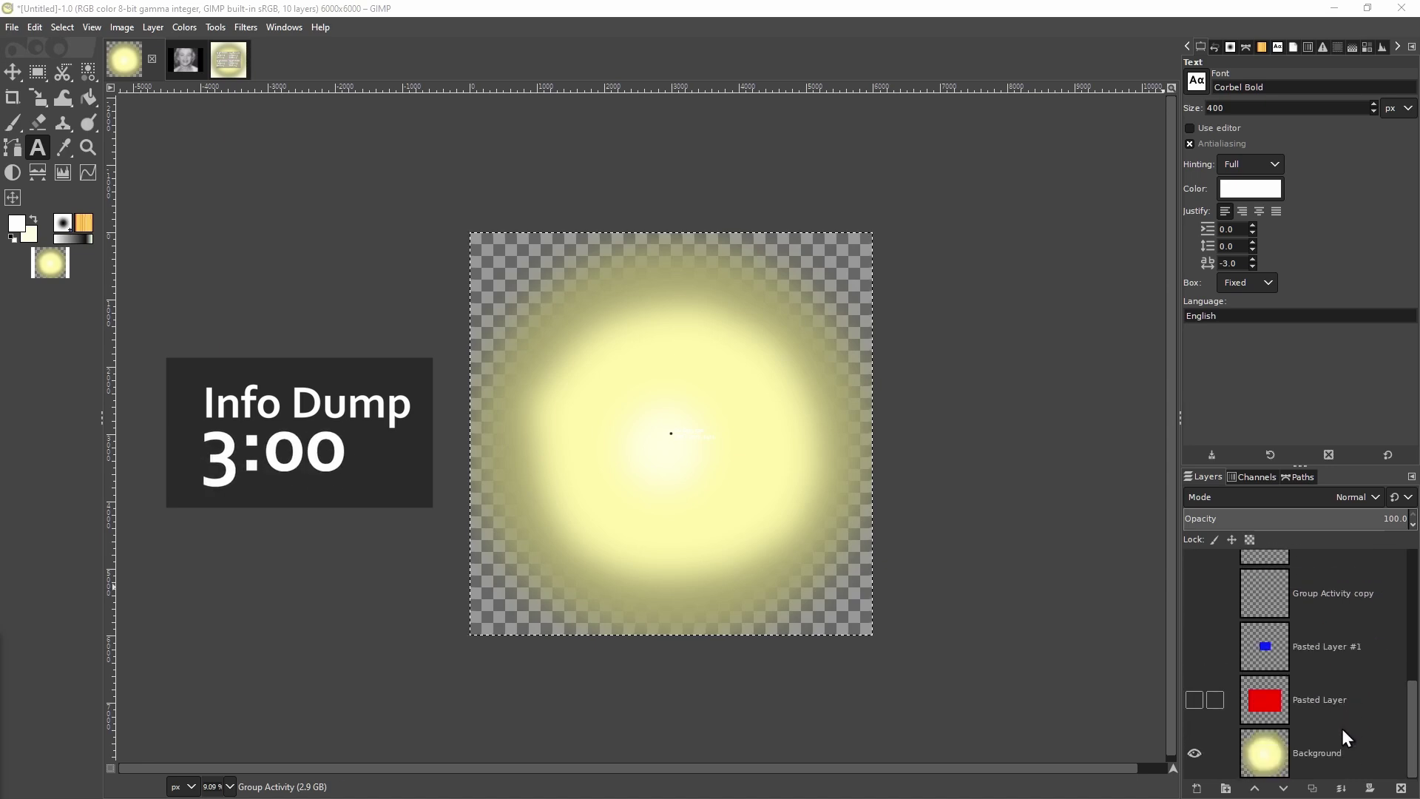
{"action": "left_click", "coordinate": [1194, 701]}
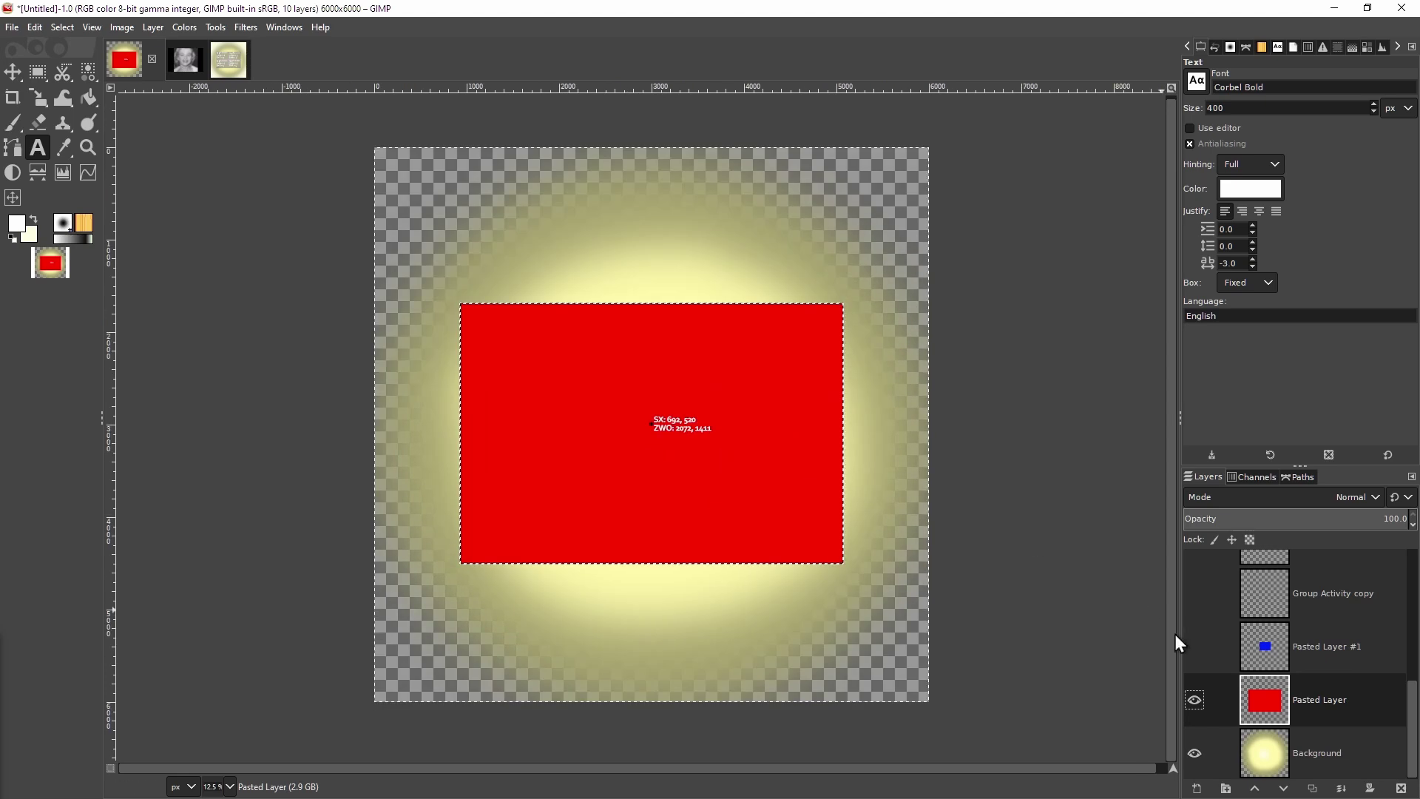
{"action": "scroll", "coordinate": [1220, 697], "scroll_direction": "up", "scroll_amount": 1}
{"action": "left_click", "coordinate": [1194, 680]}
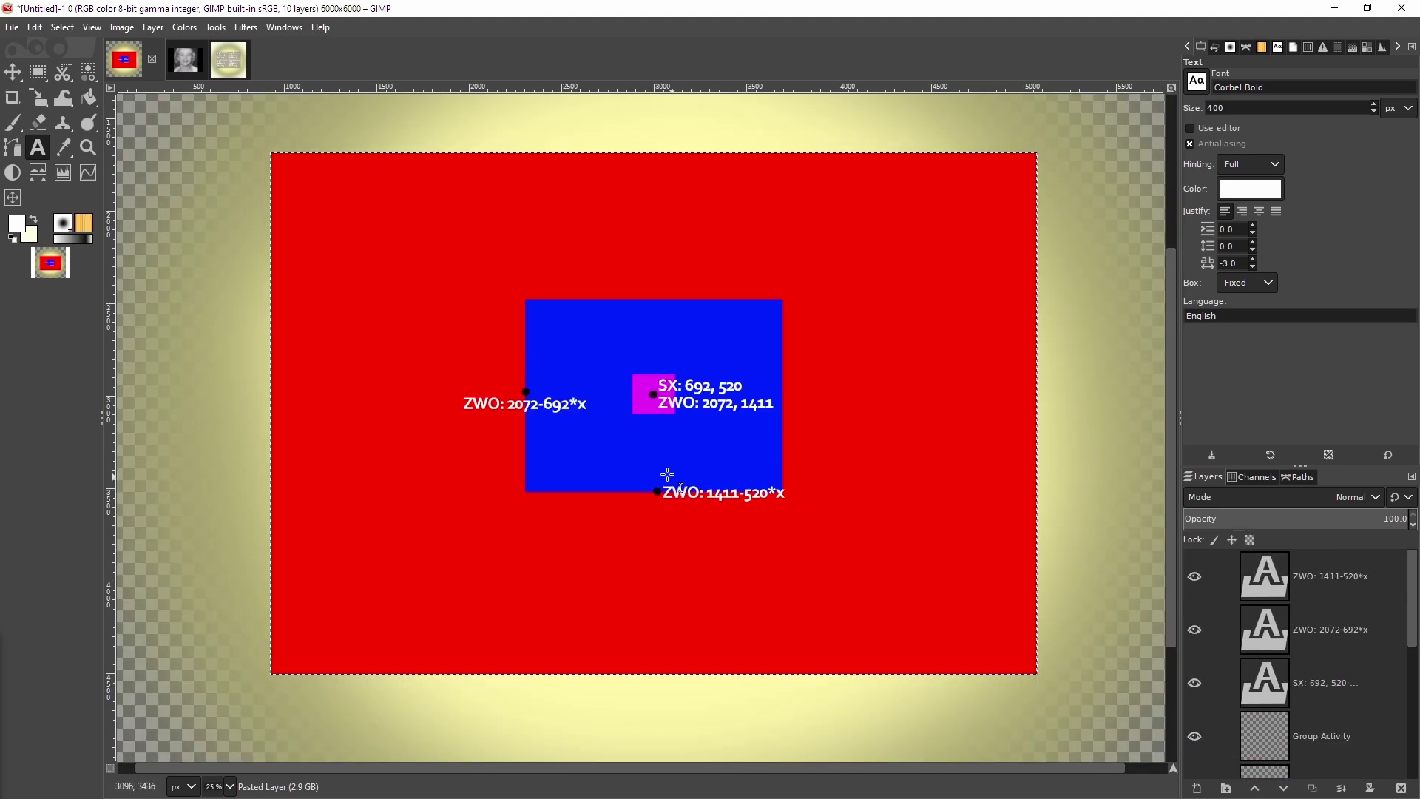
{"action": "scroll", "coordinate": [658, 462], "scroll_direction": "up", "scroll_amount": 3}
{"action": "scroll", "coordinate": [666, 429], "scroll_direction": "down", "scroll_amount": 1}
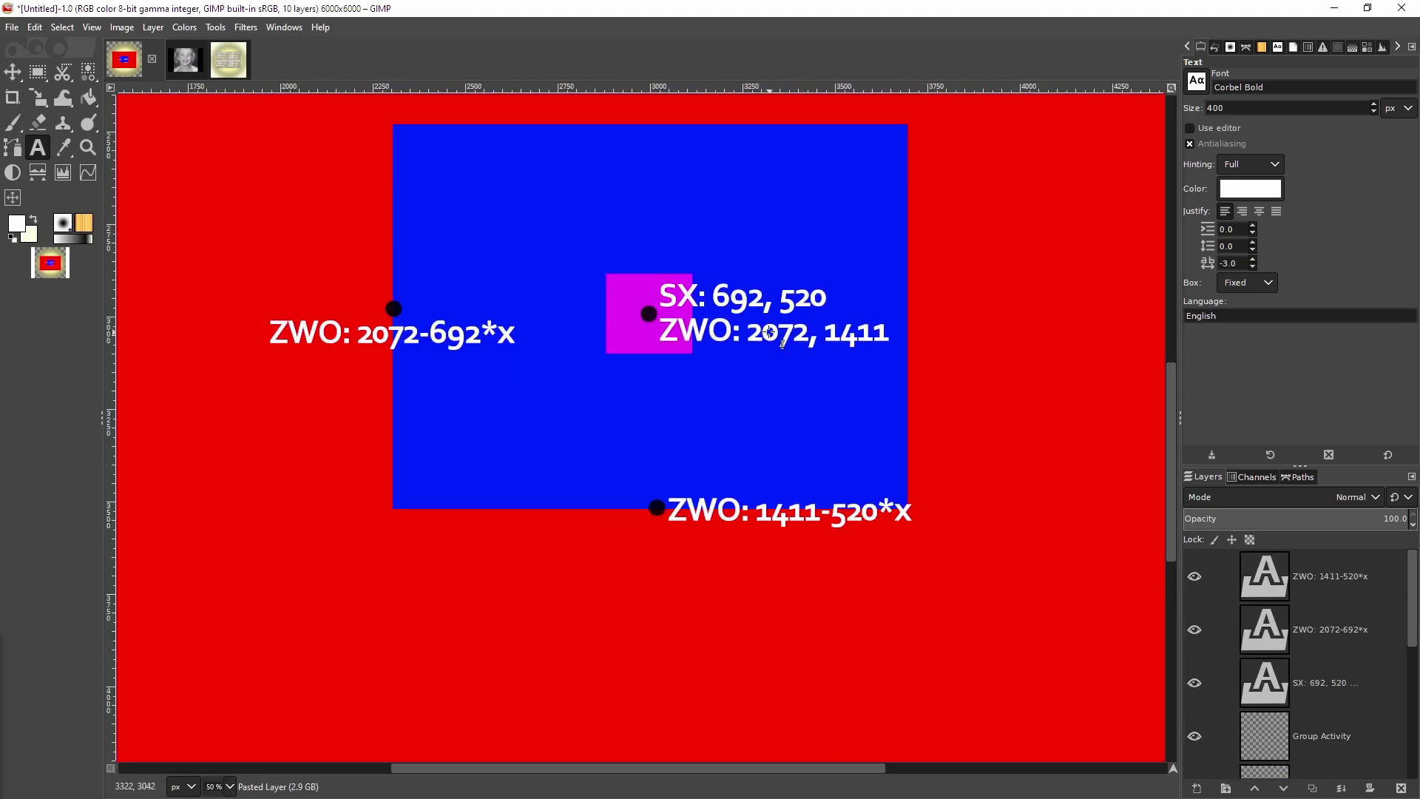
{"action": "scroll", "coordinate": [745, 295], "scroll_direction": "down", "scroll_amount": 3}
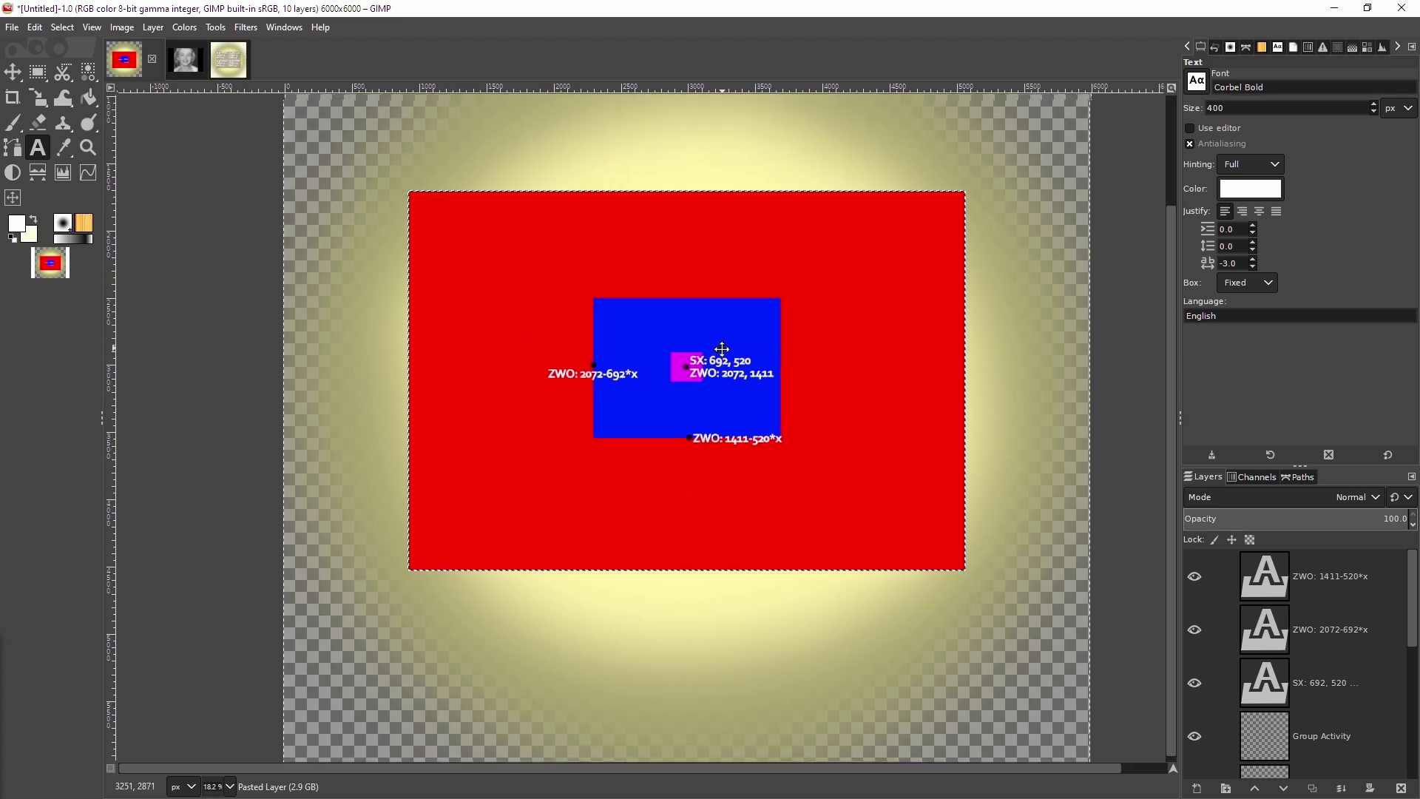
{"action": "scroll", "coordinate": [713, 357], "scroll_direction": "up", "scroll_amount": 1}
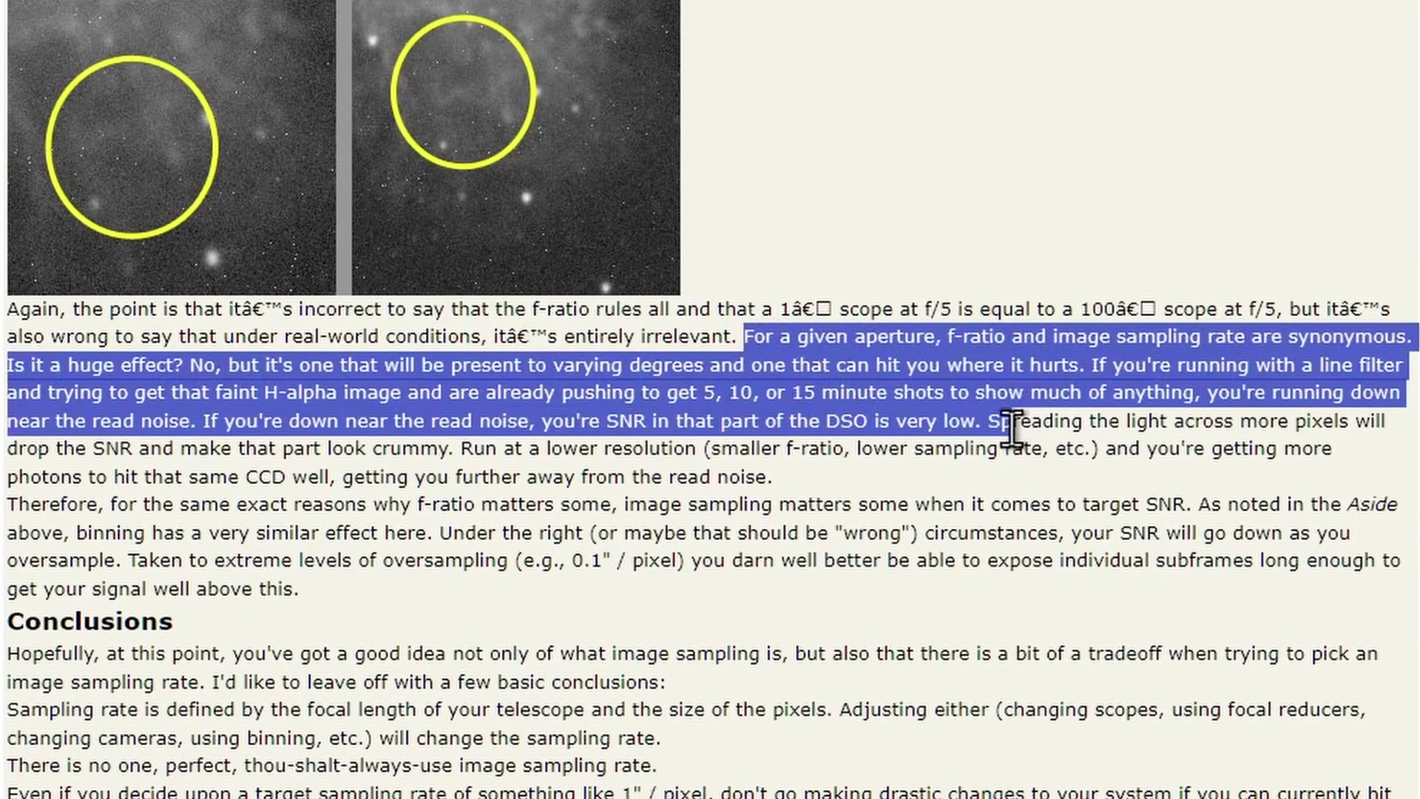
- Highlight the 'For a given aperture' paragraph about spreading light over more pixels
{"action": "left_click_drag", "start_coordinate": [1012, 428], "coordinate": [1013, 441]}
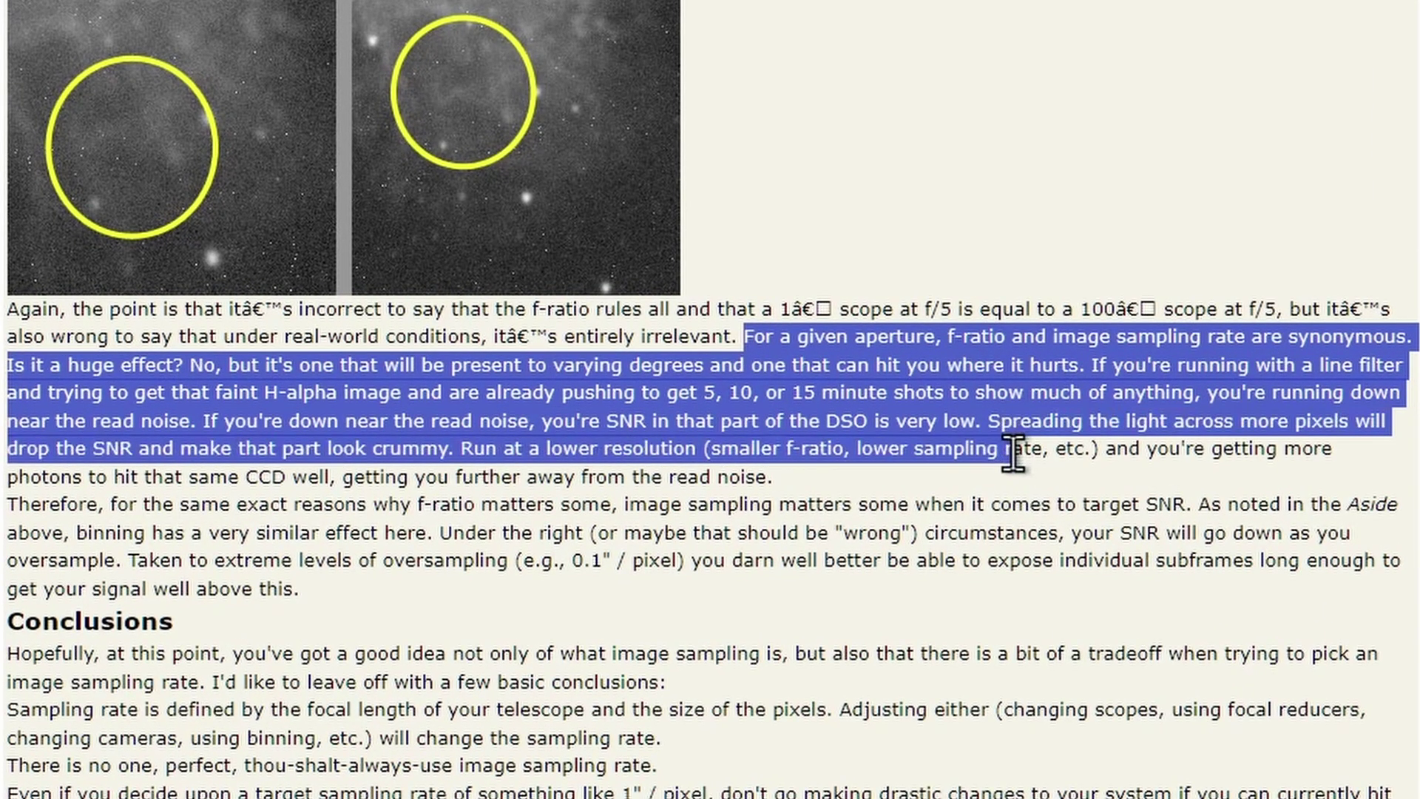
{"action": "left_click_drag", "start_coordinate": [1017, 455], "coordinate": [1023, 469]}
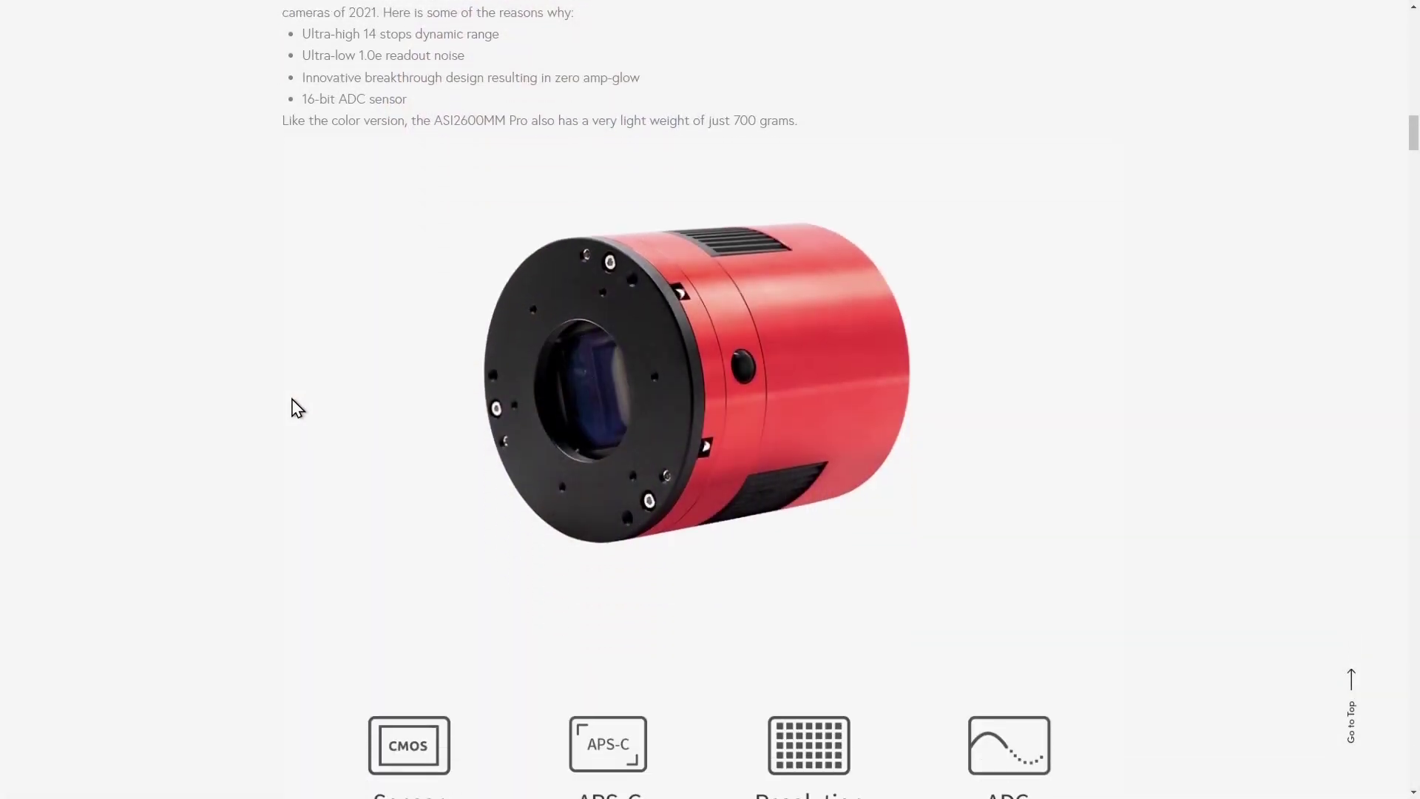
- Scroll down the ASI2600MM Pro page to its spec icons, including the 3.76µm pixel size
{"action": "scroll", "coordinate": [289, 400], "scroll_direction": "down", "scroll_amount": 13}
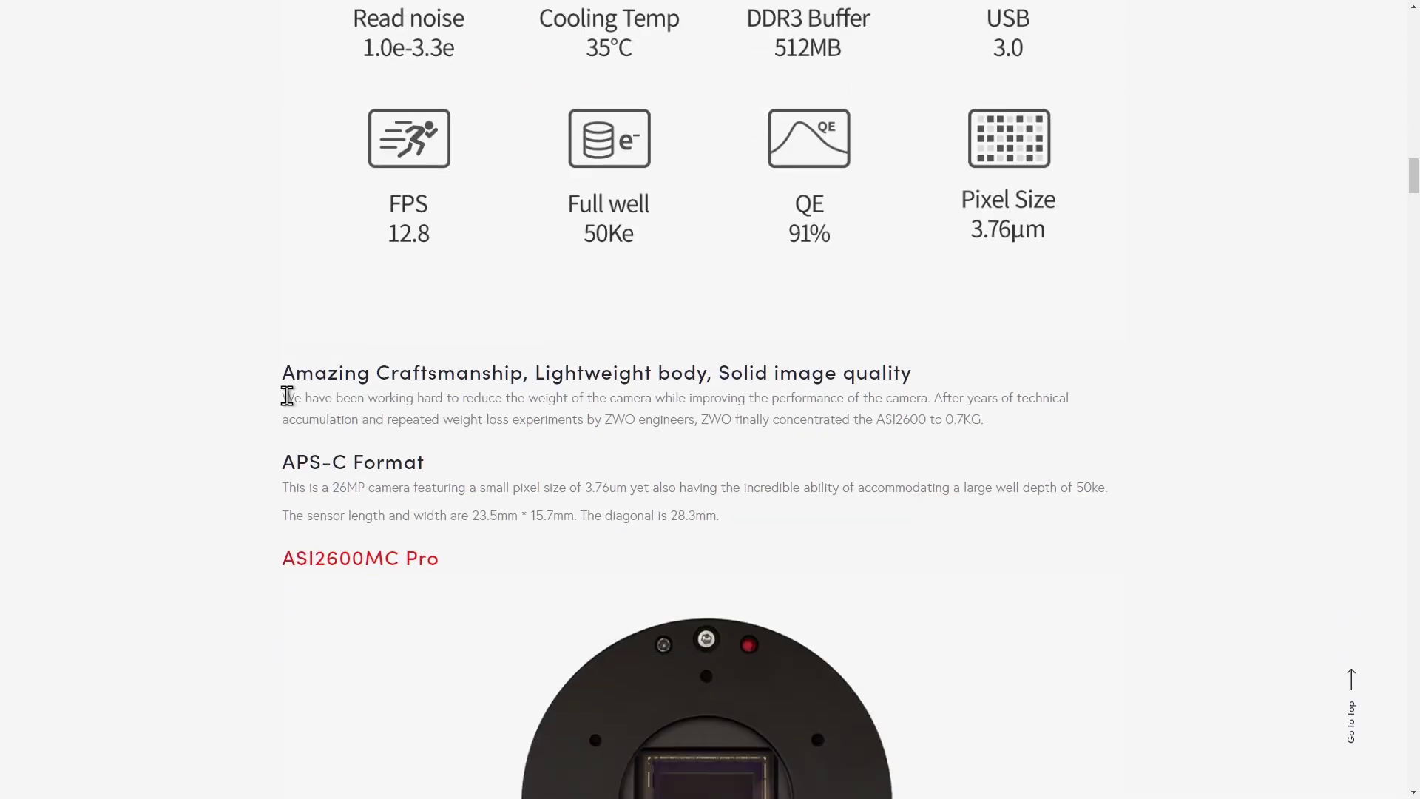
{"action": "scroll", "coordinate": [288, 399], "scroll_direction": "down", "scroll_amount": 14}
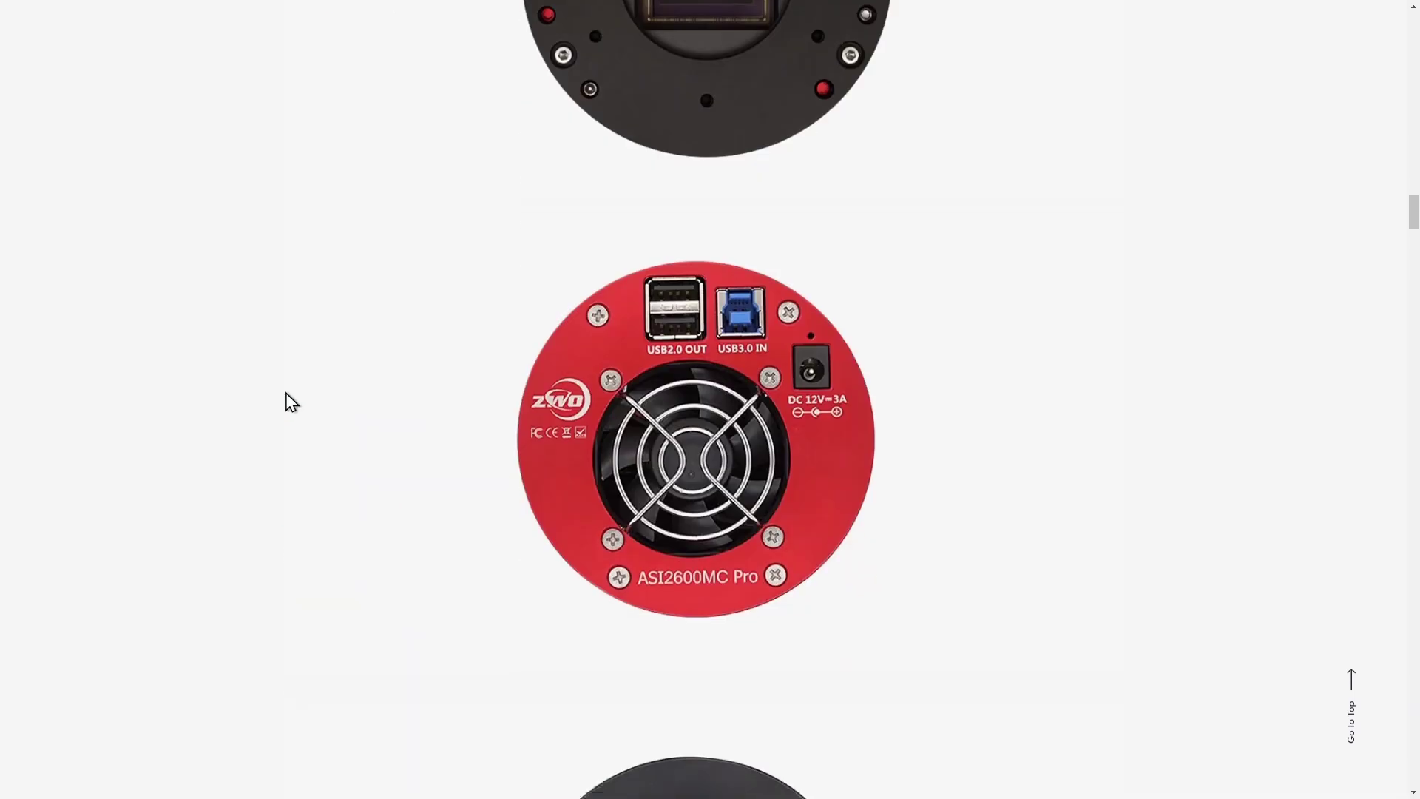
{"action": "scroll", "coordinate": [288, 401], "scroll_direction": "down", "scroll_amount": 5}
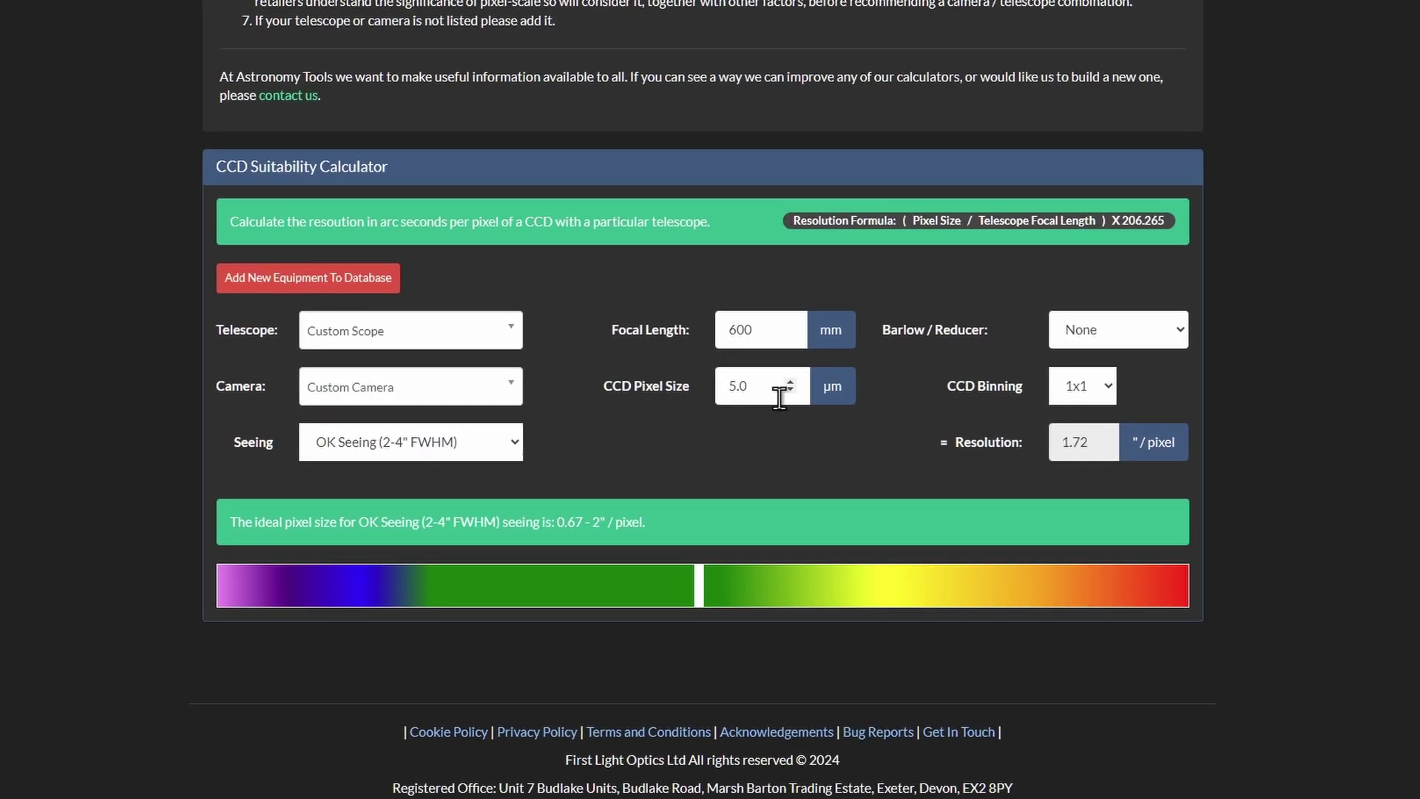
- Replace the 5.0 CCD pixel size with 3.76 µm, giving 1.29"/pixel
{"action": "left_click_drag", "start_coordinate": [773, 387], "coordinate": [688, 382]}
{"action": "type", "text": "3.76"}
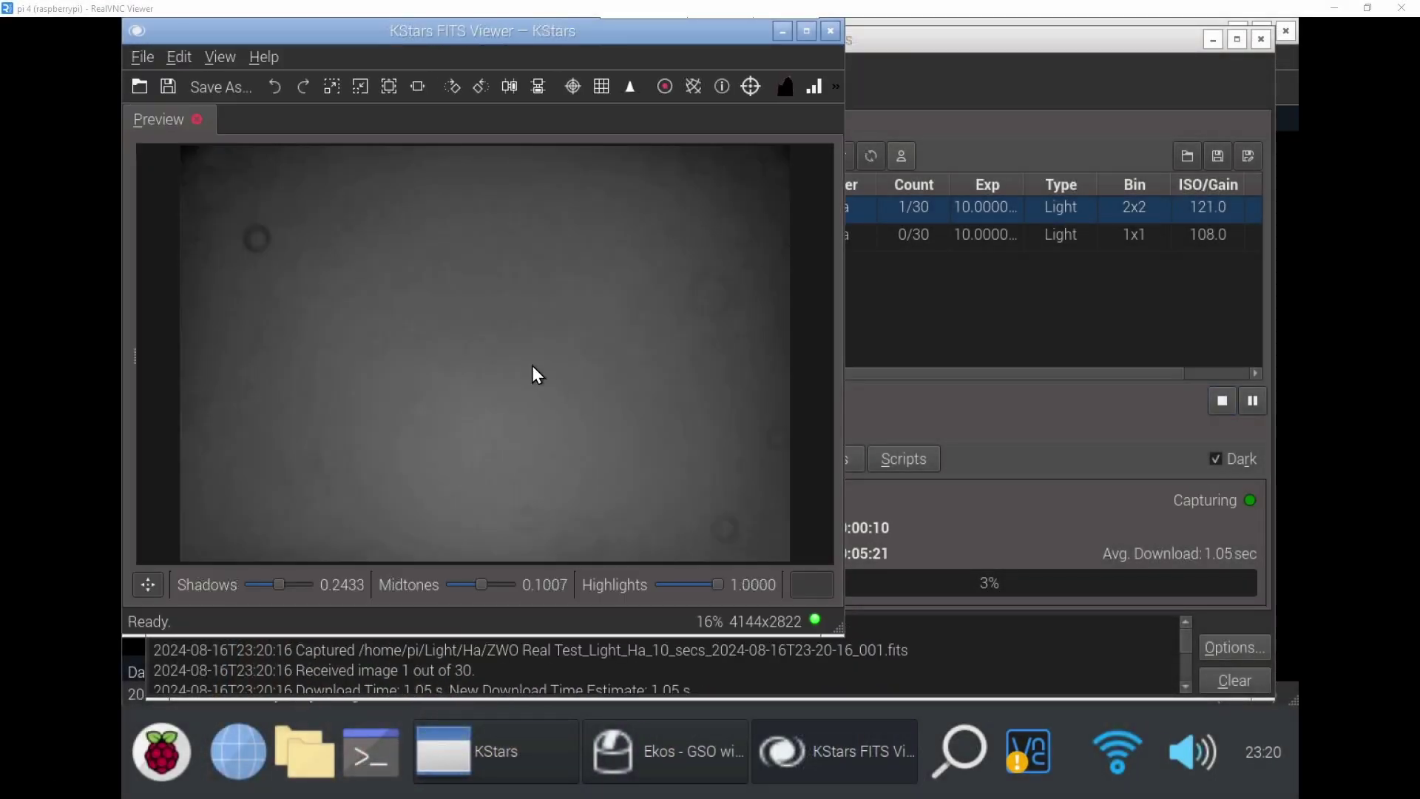
- Zoom the Ha light frame preview in from 16% to 26%
{"action": "scroll", "coordinate": [480, 384], "scroll_direction": "up", "scroll_amount": 1}
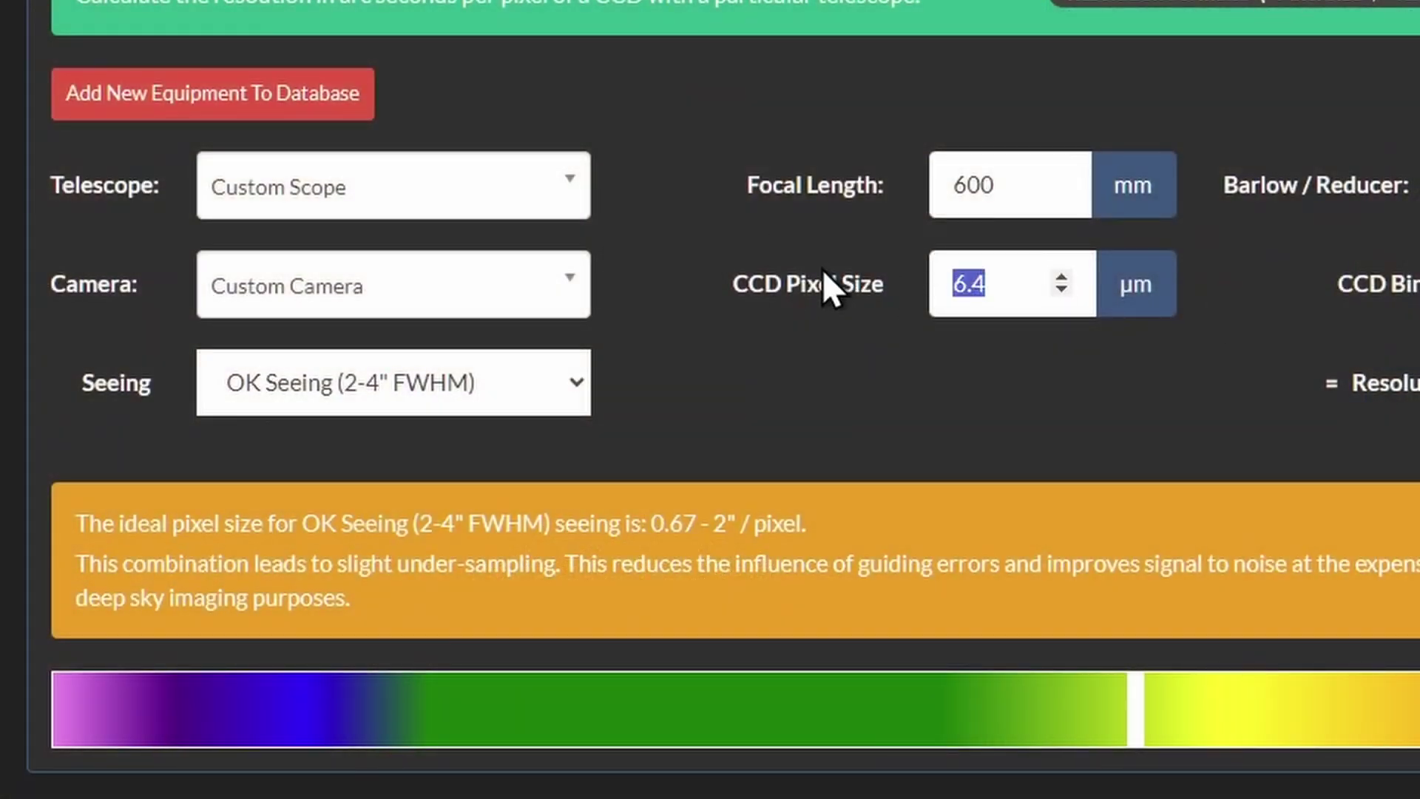
- Change the CCD pixel size from 6.4 to 5.0 µm, clearing the under-sampling warning
{"action": "type", "text": "5.0"}
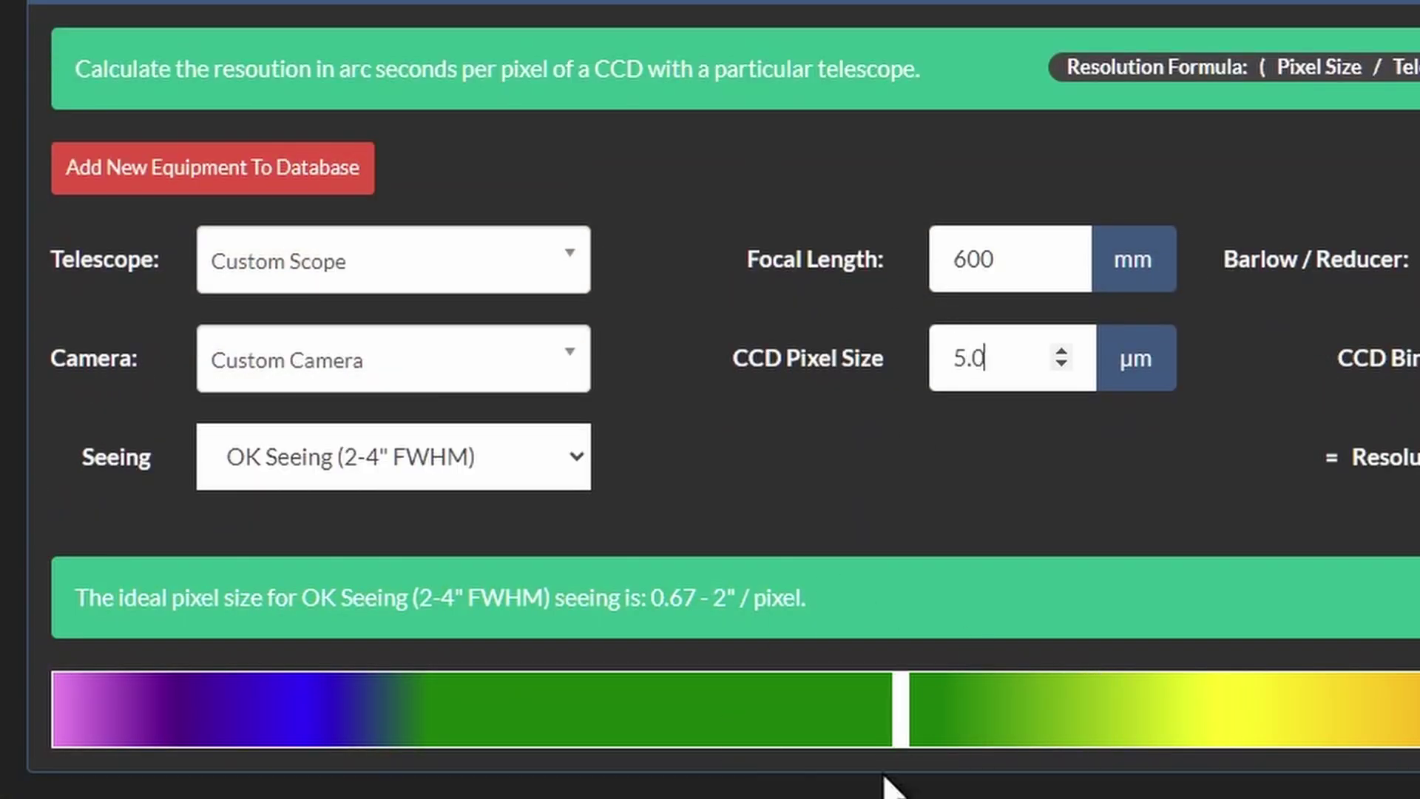